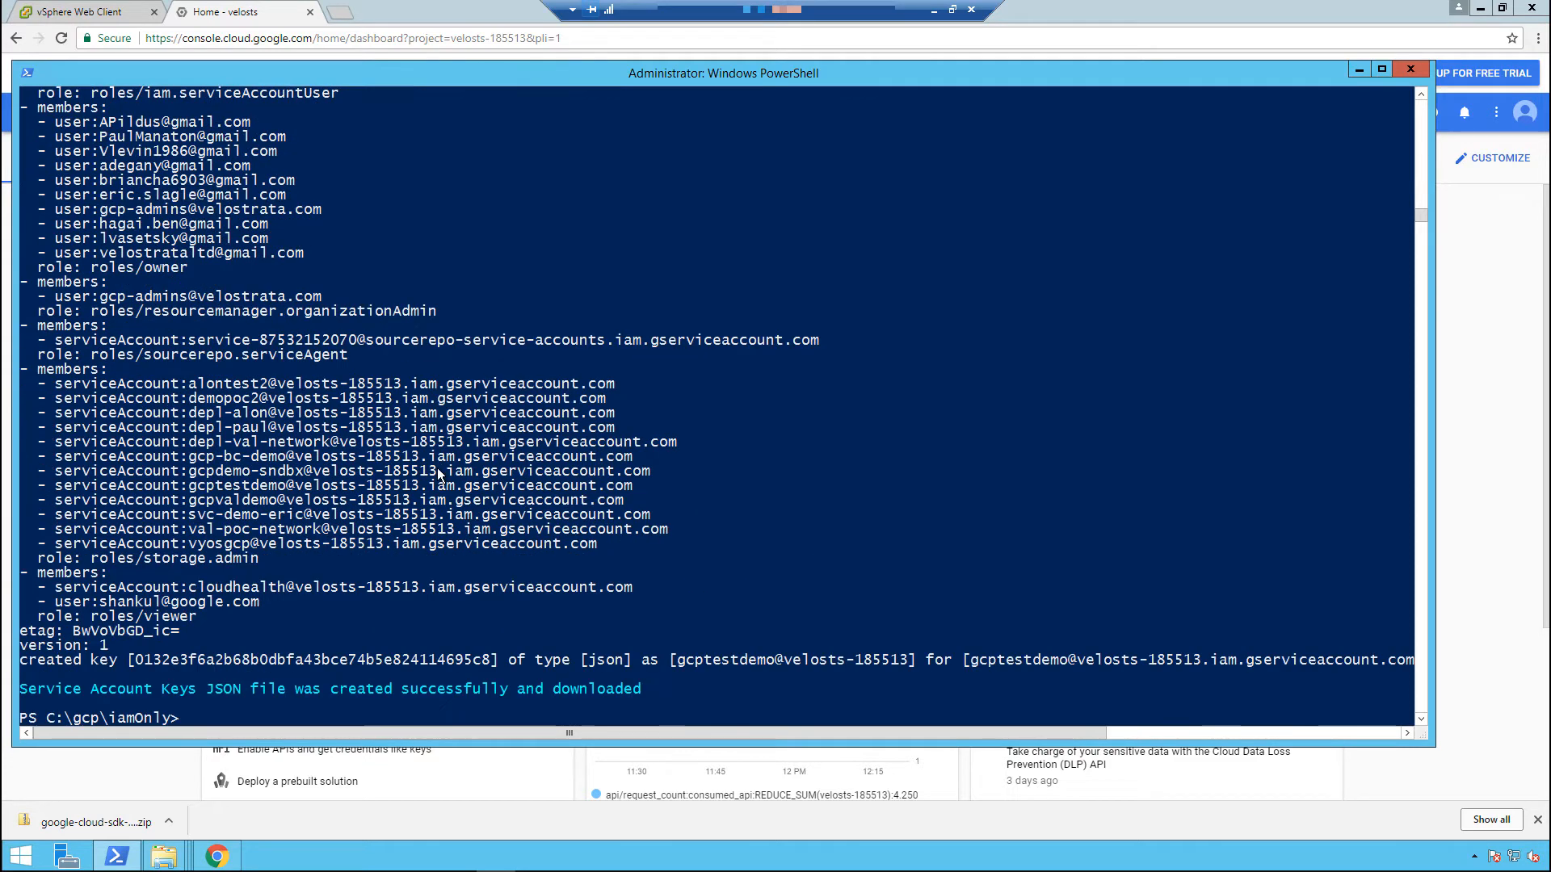
Move up to the C:\gcp directory and list its contents.
text(cd ..)
key(Return)
text(ls)
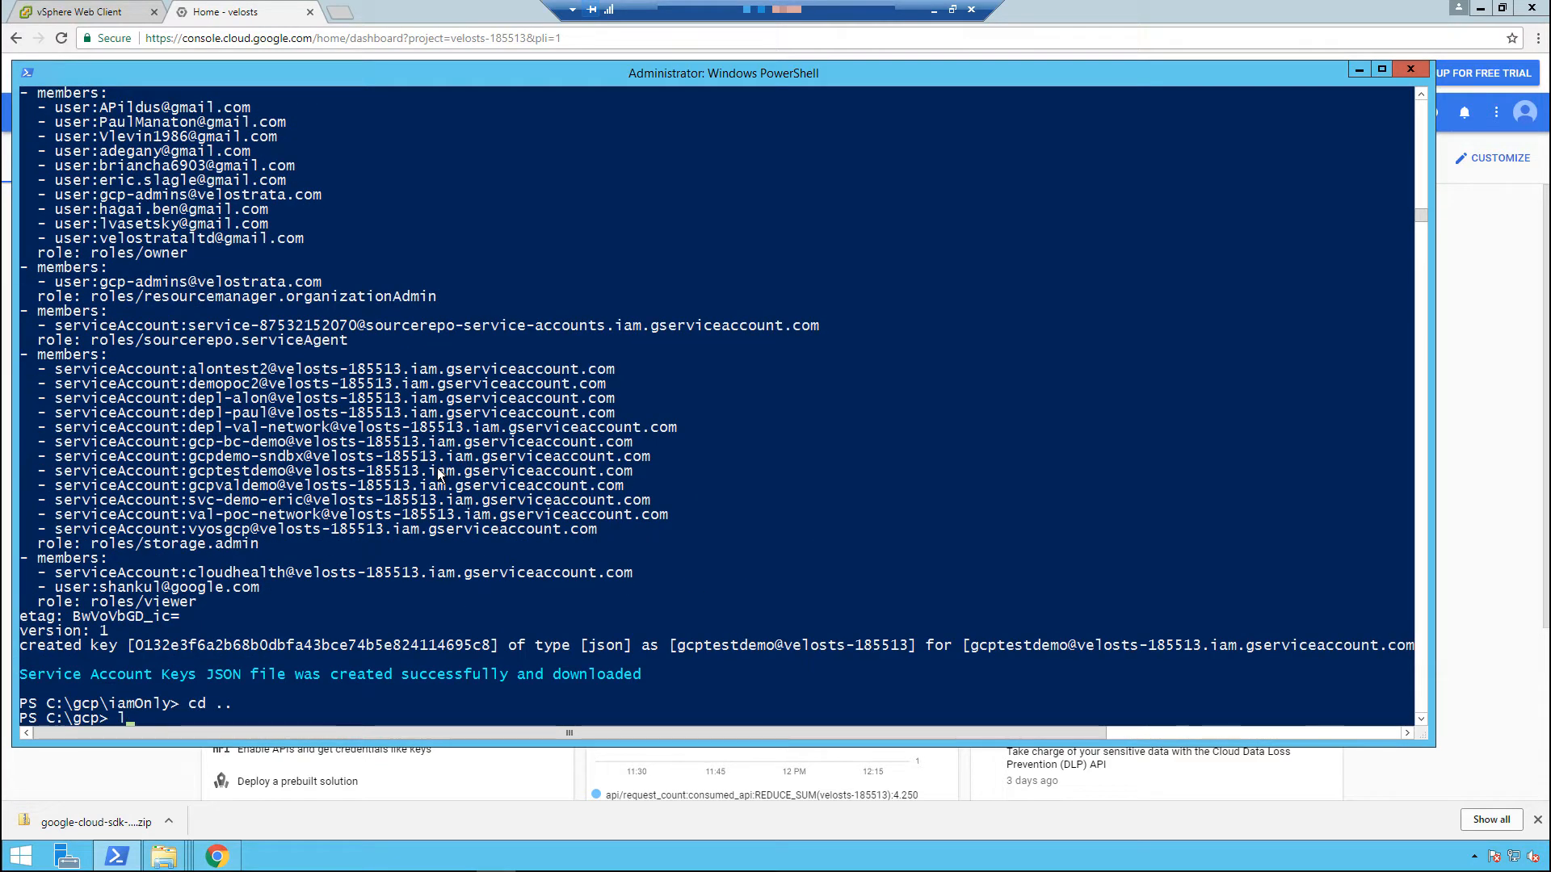
key(Return)
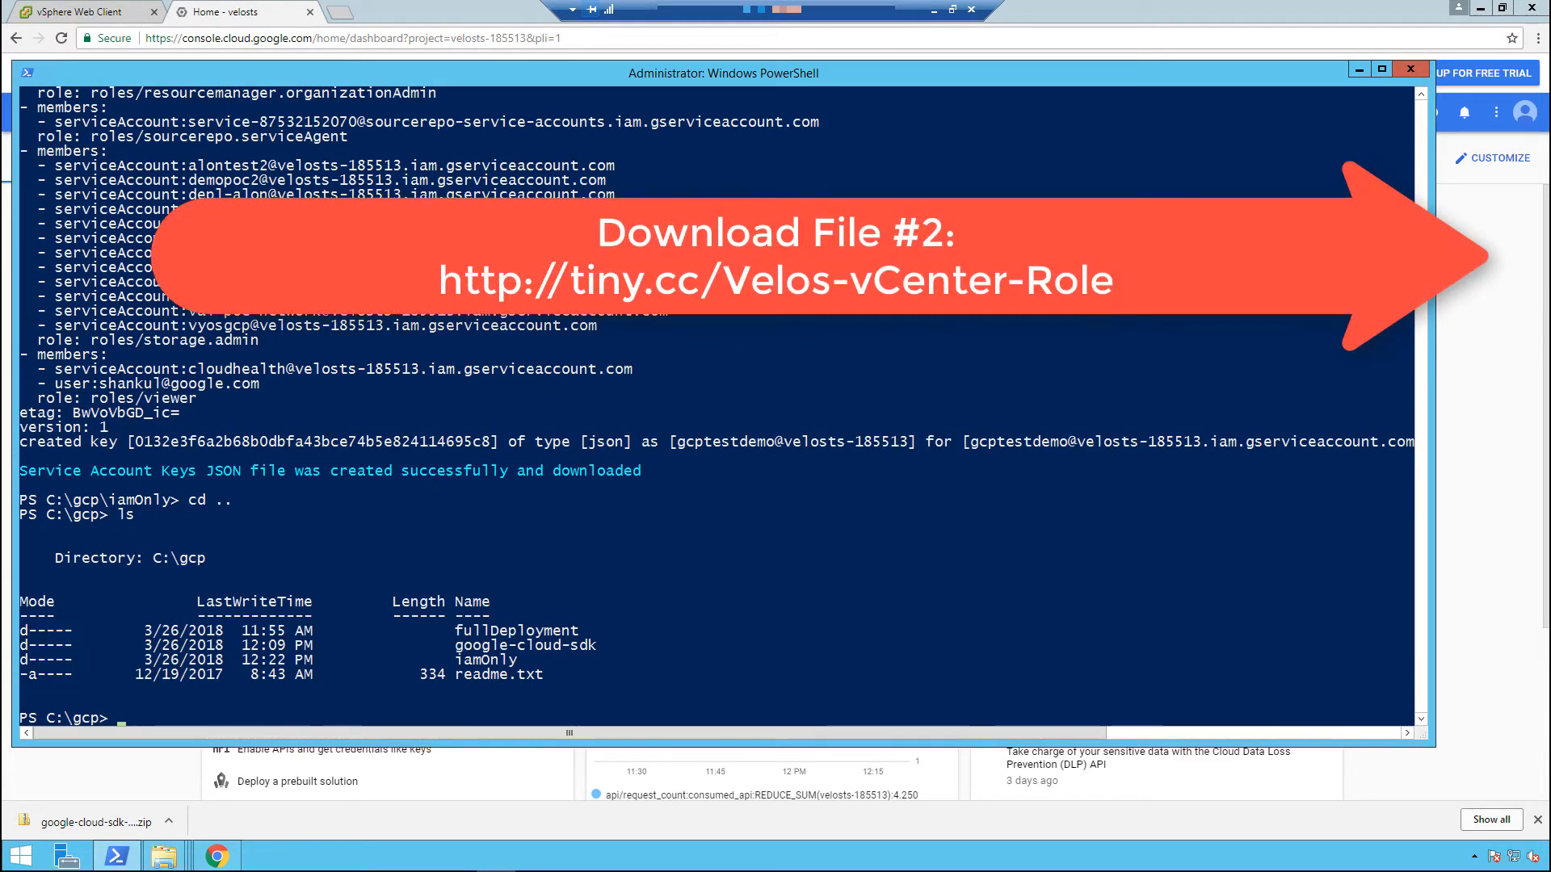
Change to the iamOnly folder, list its files and run the Velostrata-vSphere-Service-Role.ps1 script.
text(cd .\iamOnly)
key(Return)
text(dir)
key(Return)
text(.\V)
key(Tab)
Log the script in to vCenter at 192.168.3.7 with the administrator username and the vCenter password.
key(Return)
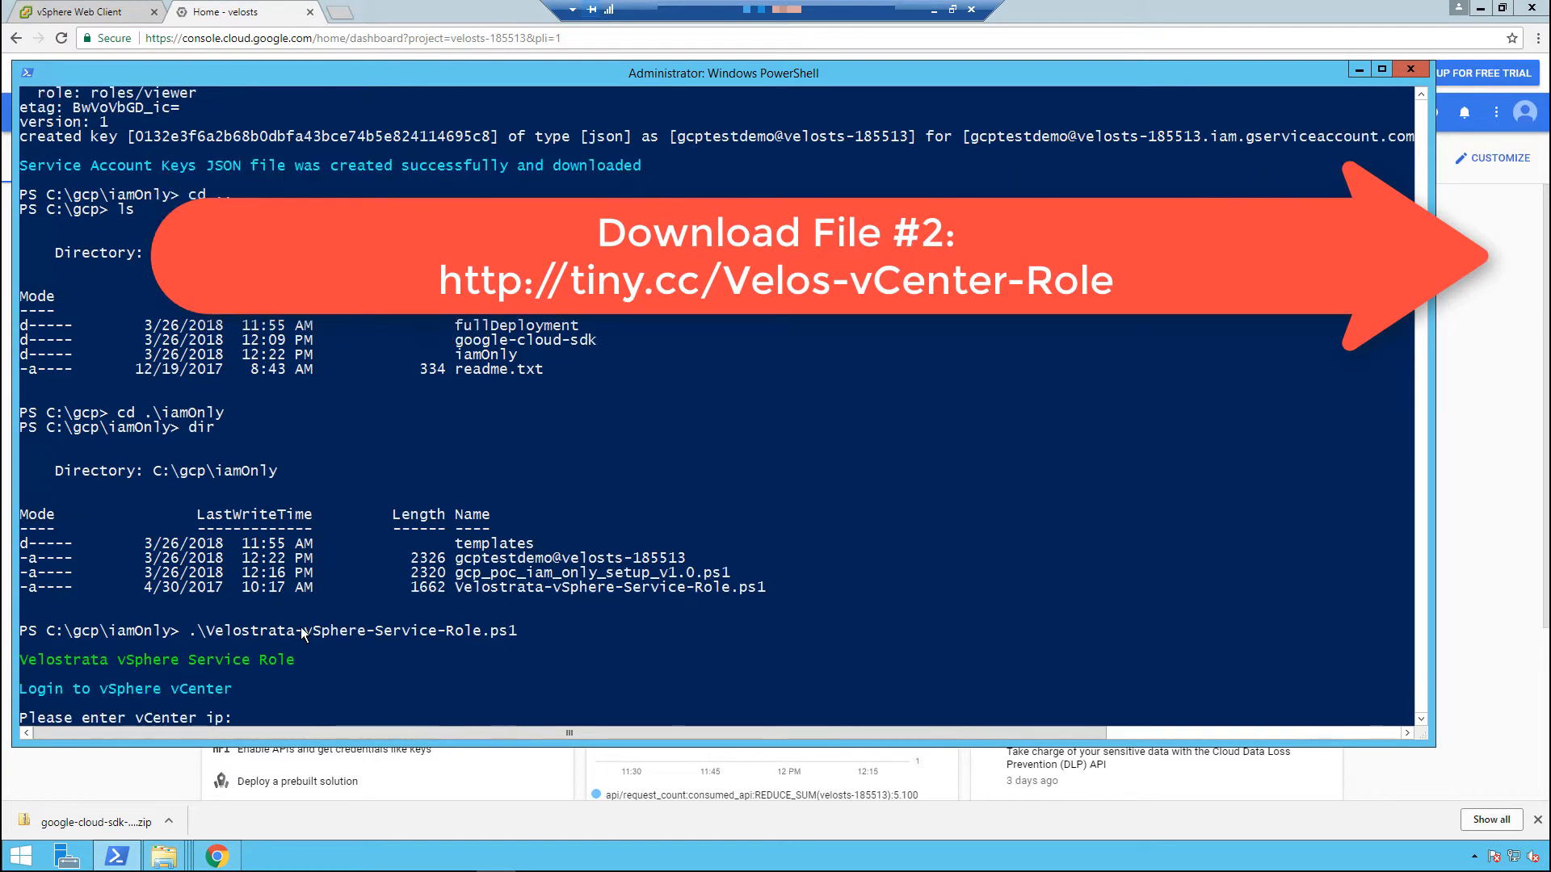
text(192.168.3.7)
key(Return)
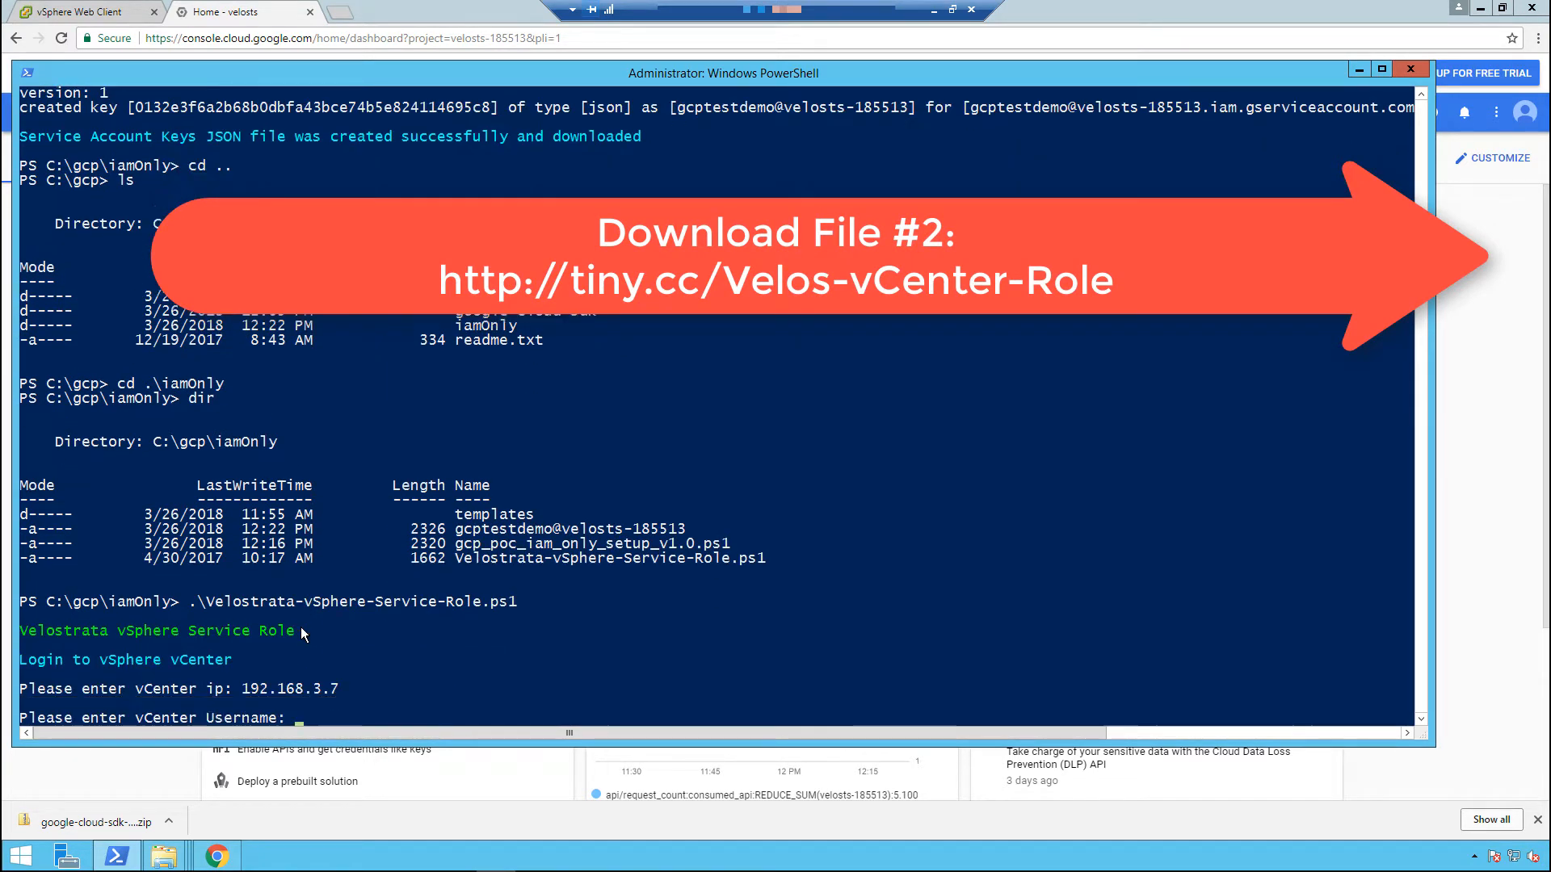
key(Return)
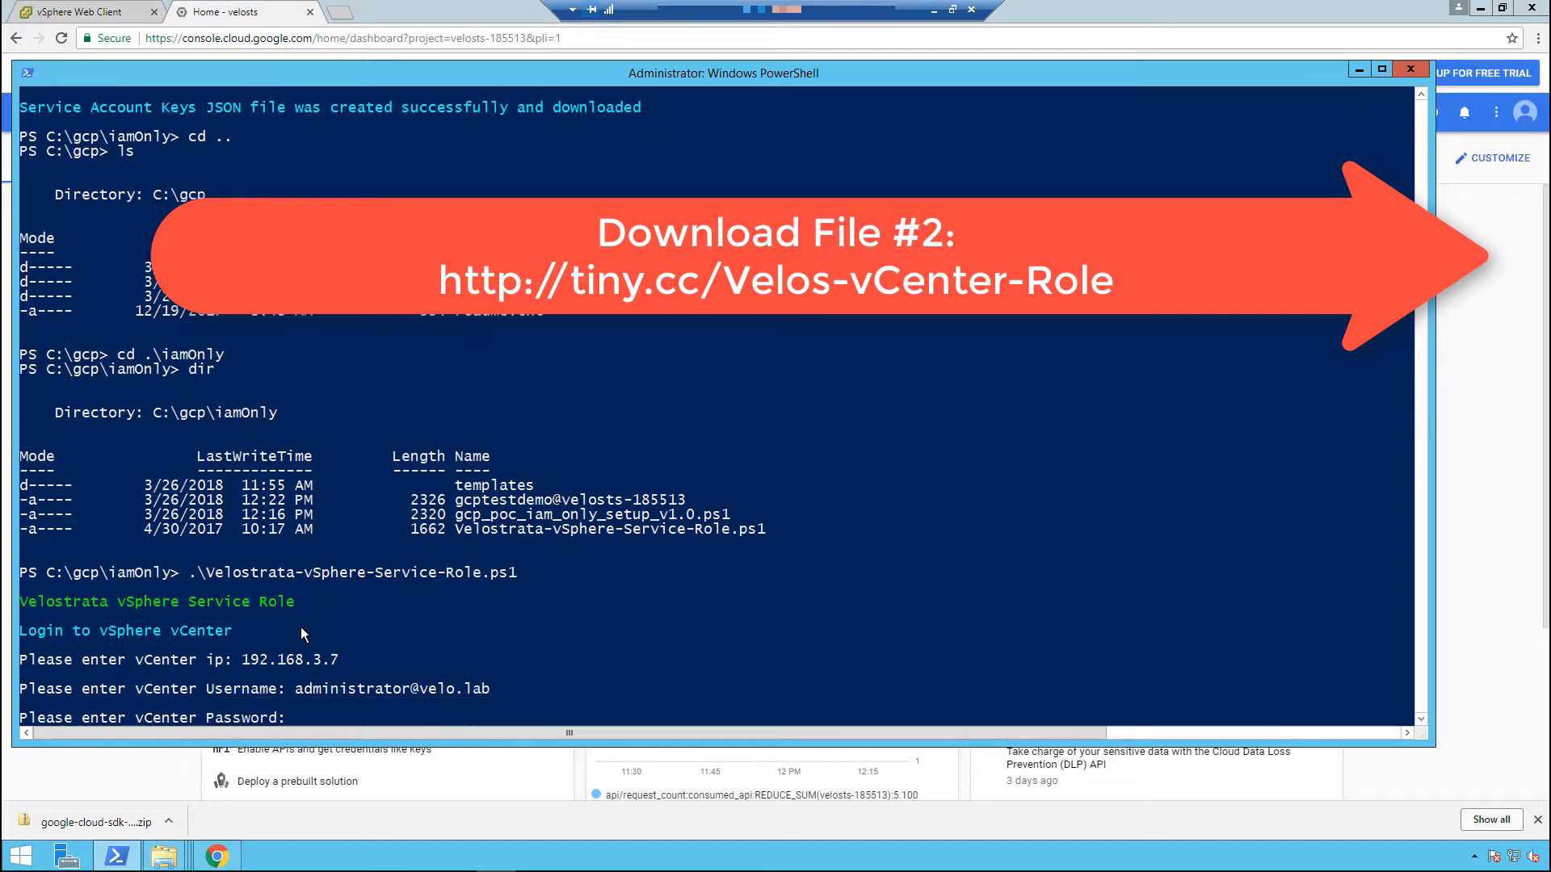
text(*************)
key(Return)
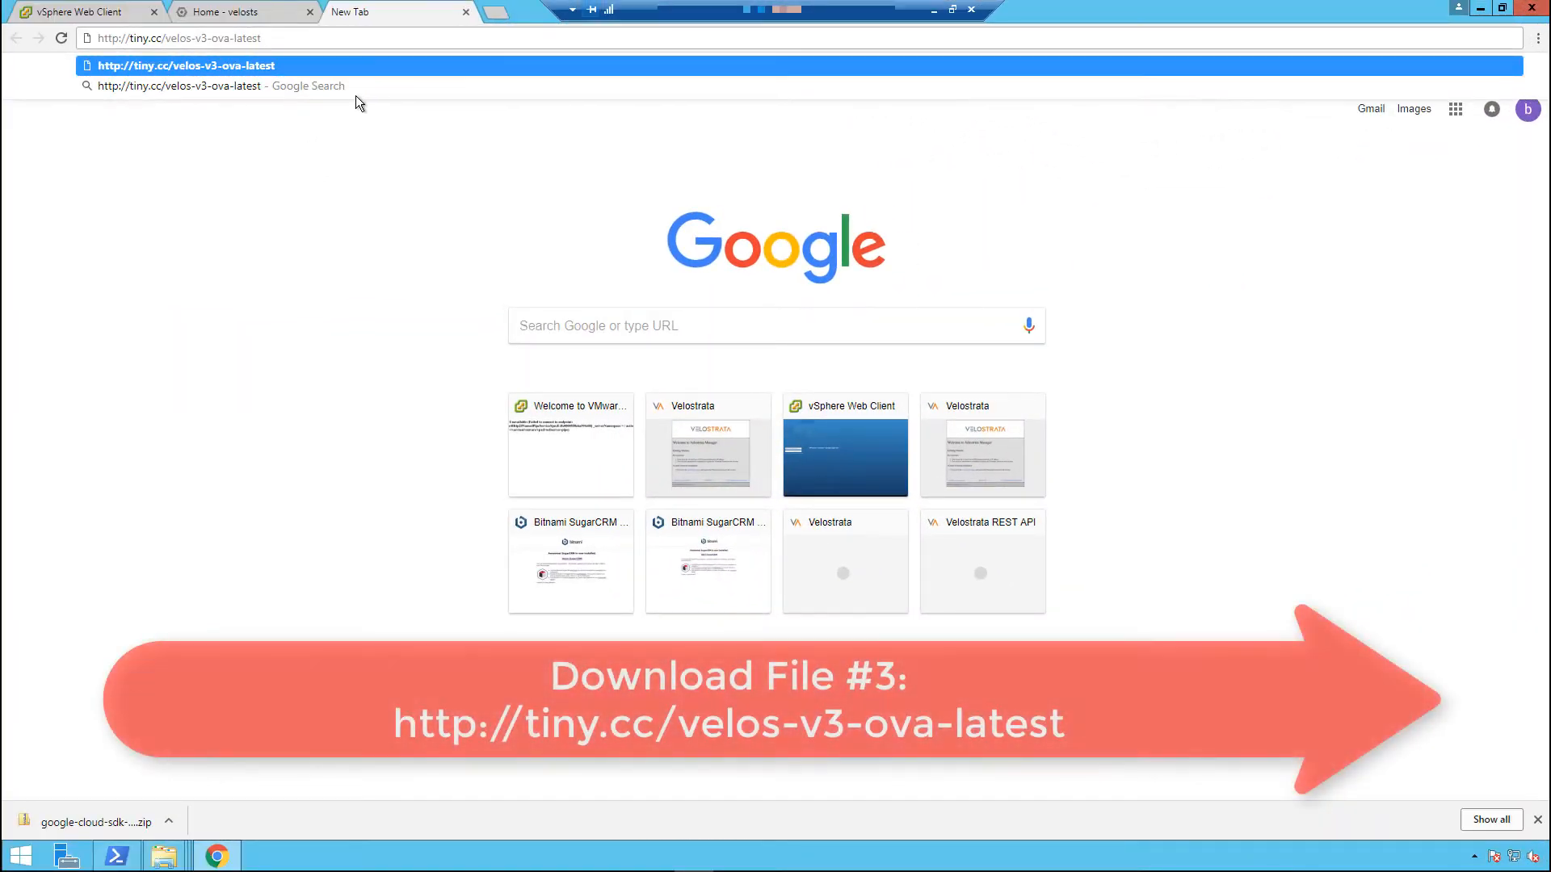
key(Return)
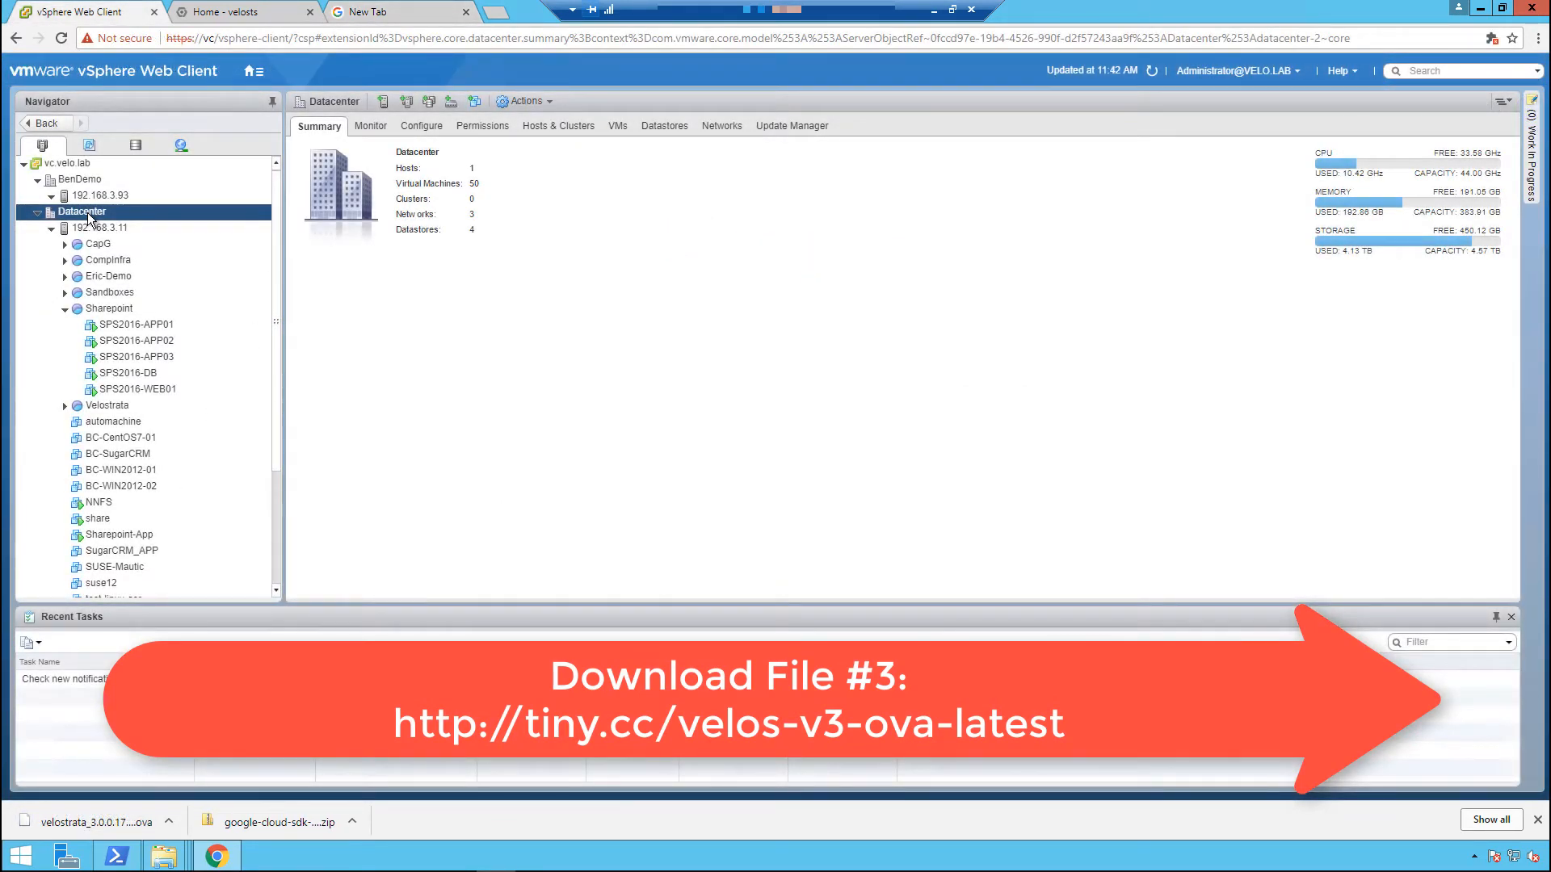
right_click(96, 219)
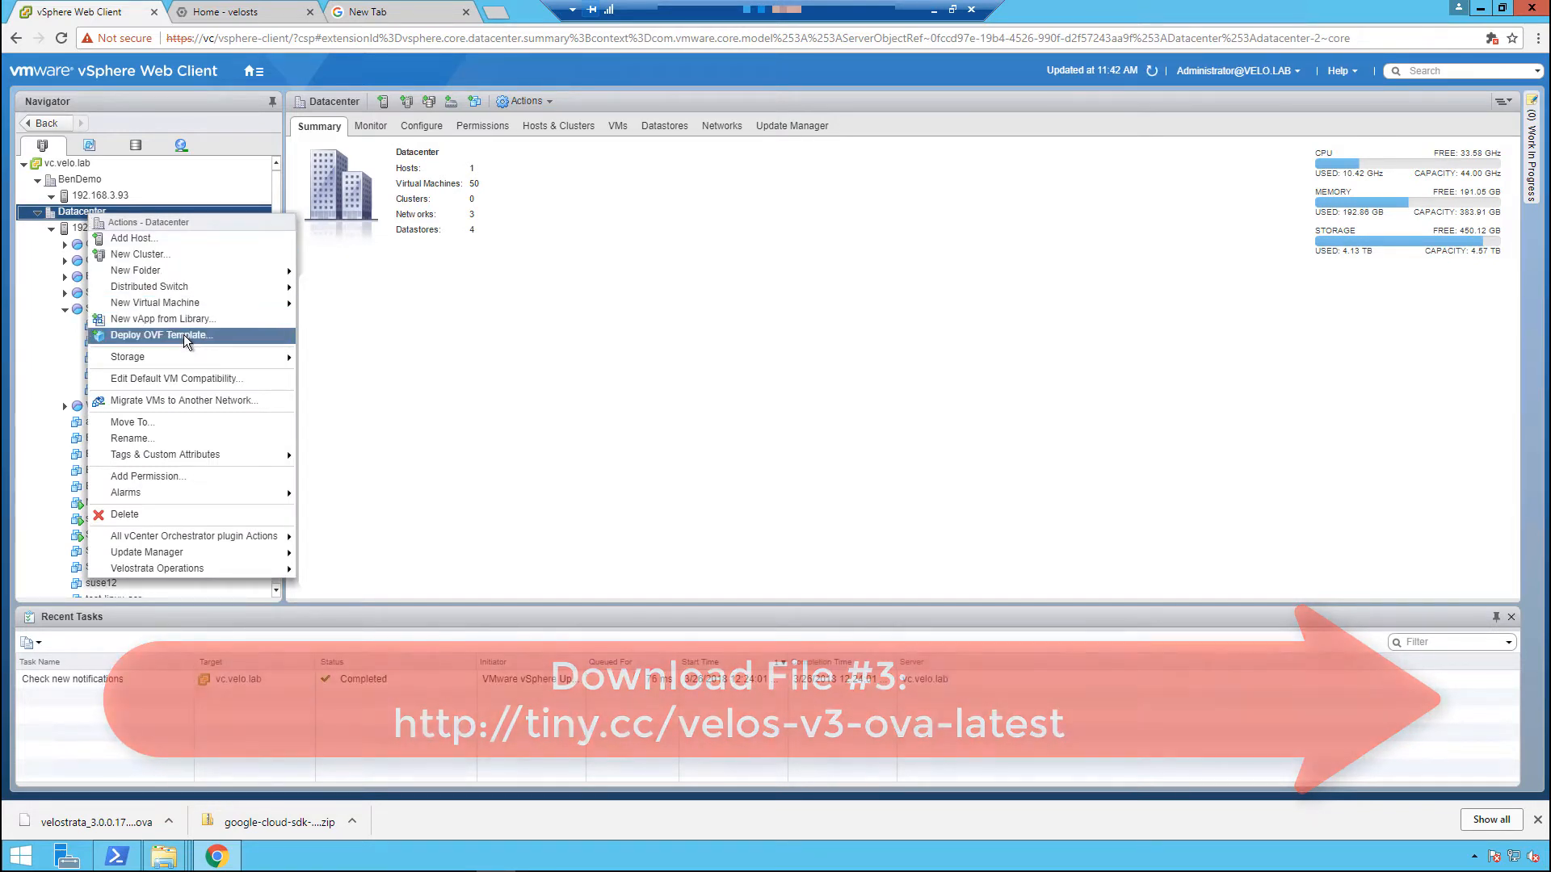
click(182, 334)
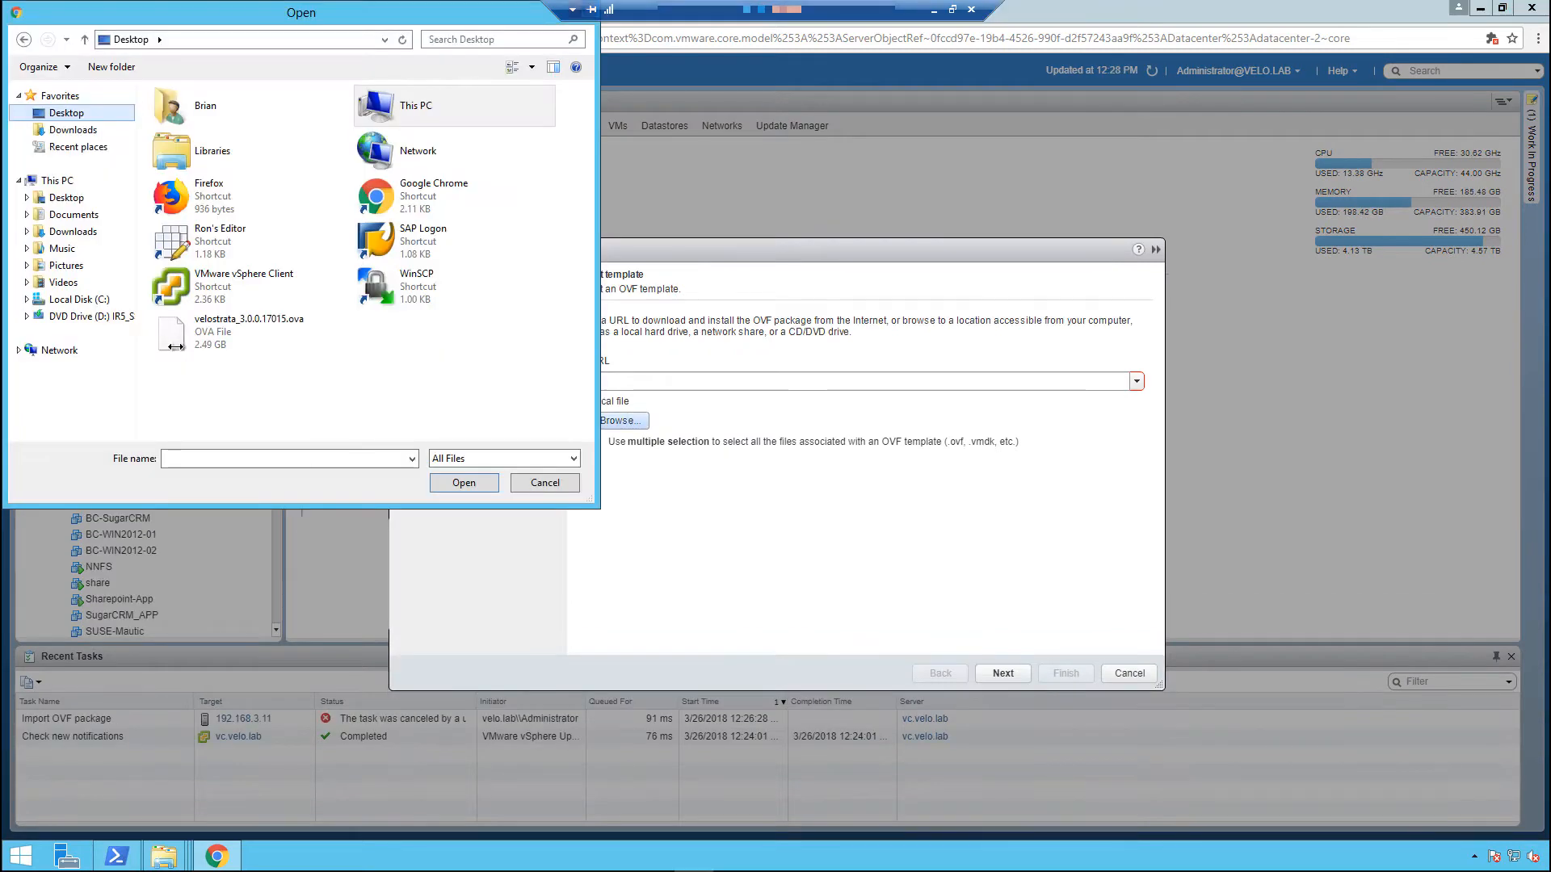
click(174, 344)
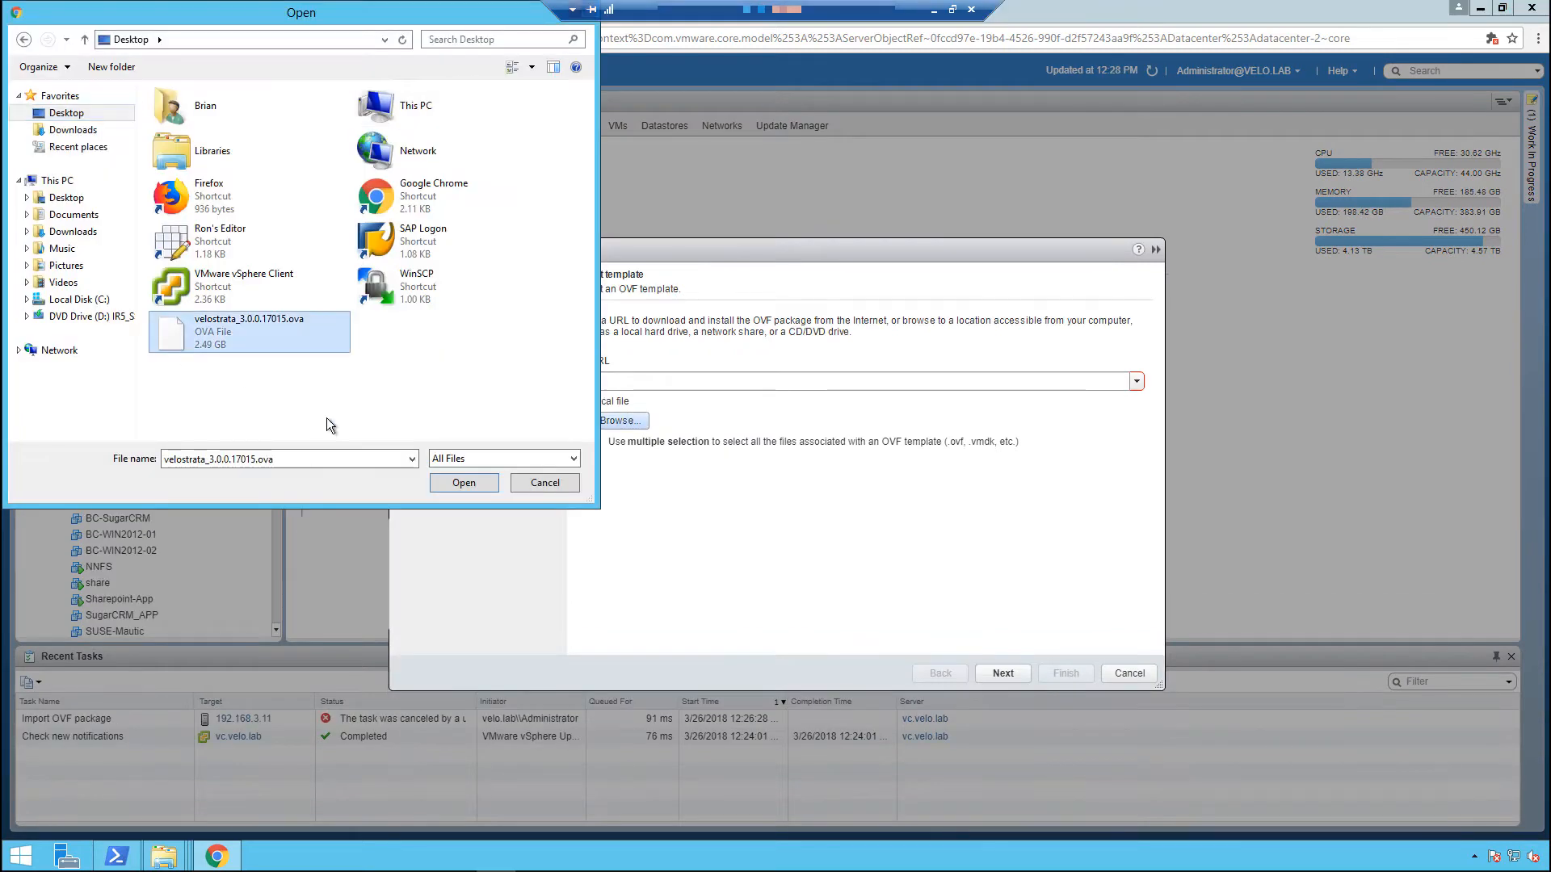
click(465, 483)
click(1000, 674)
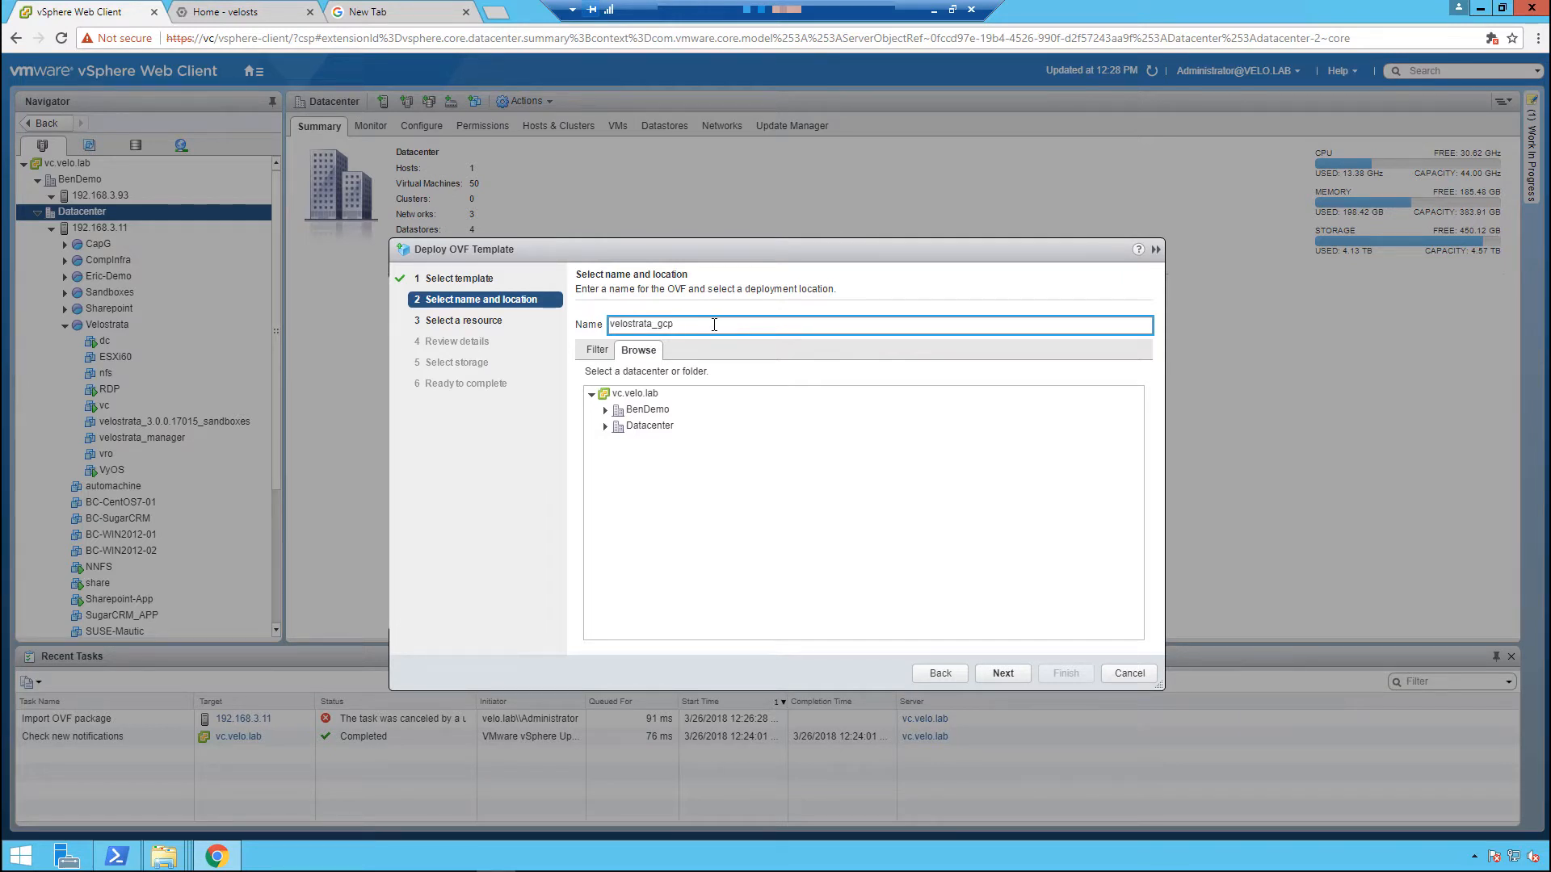
Name the deployment velostrata_gcp and choose host 192.168.3.11 as its resource.
click(1021, 675)
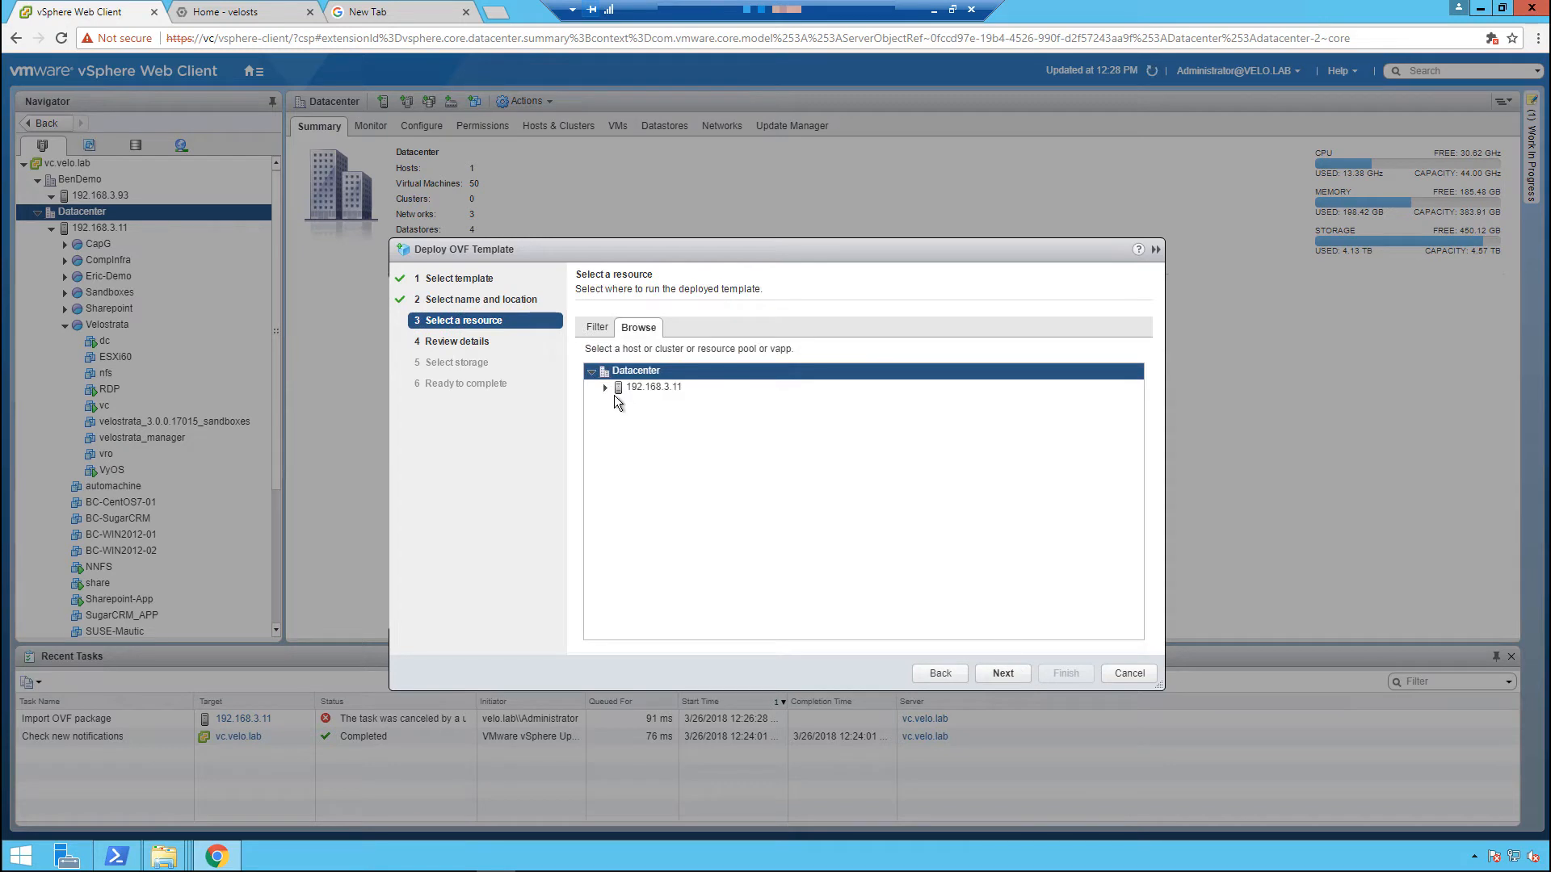
click(680, 388)
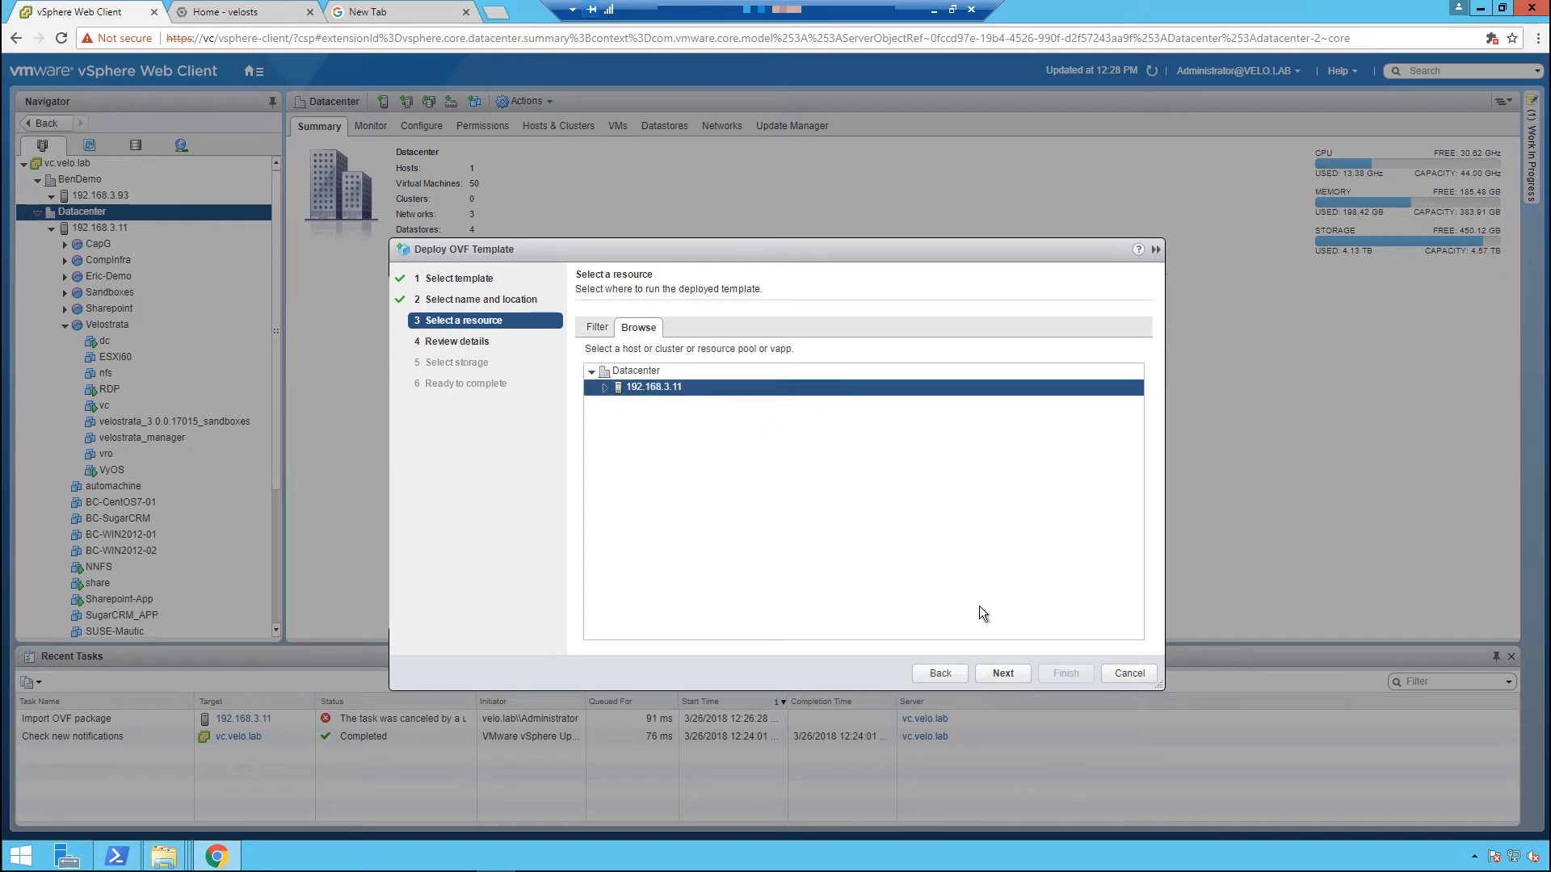
click(1003, 674)
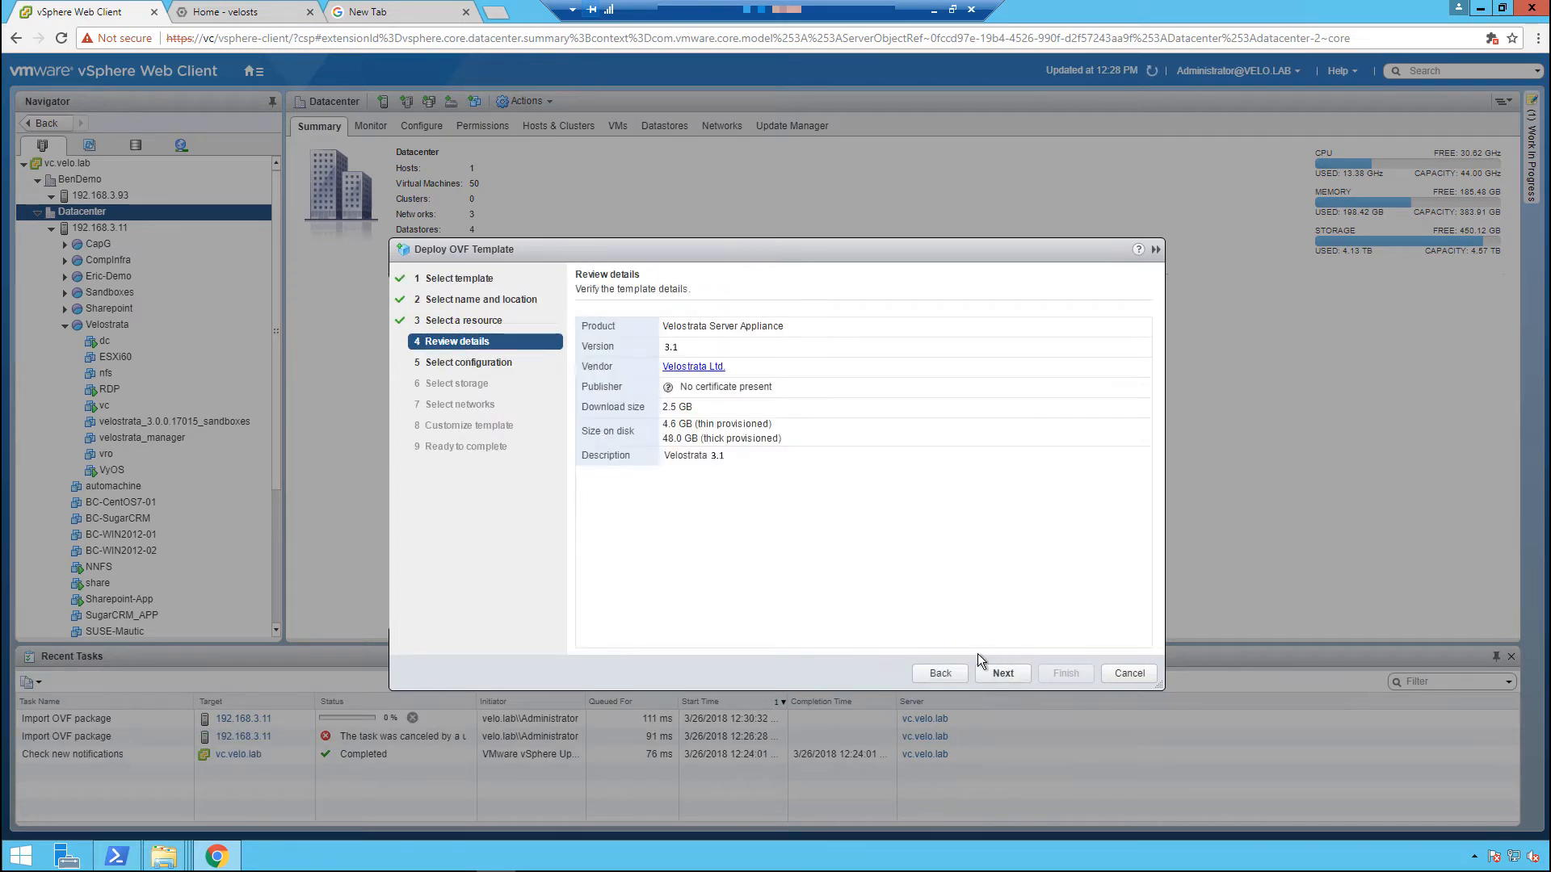
Accept the template details, keep the Proxy and Manager configuration and store the files on the 893.5 GB datastore with thick provision lazy zeroed.
click(1000, 673)
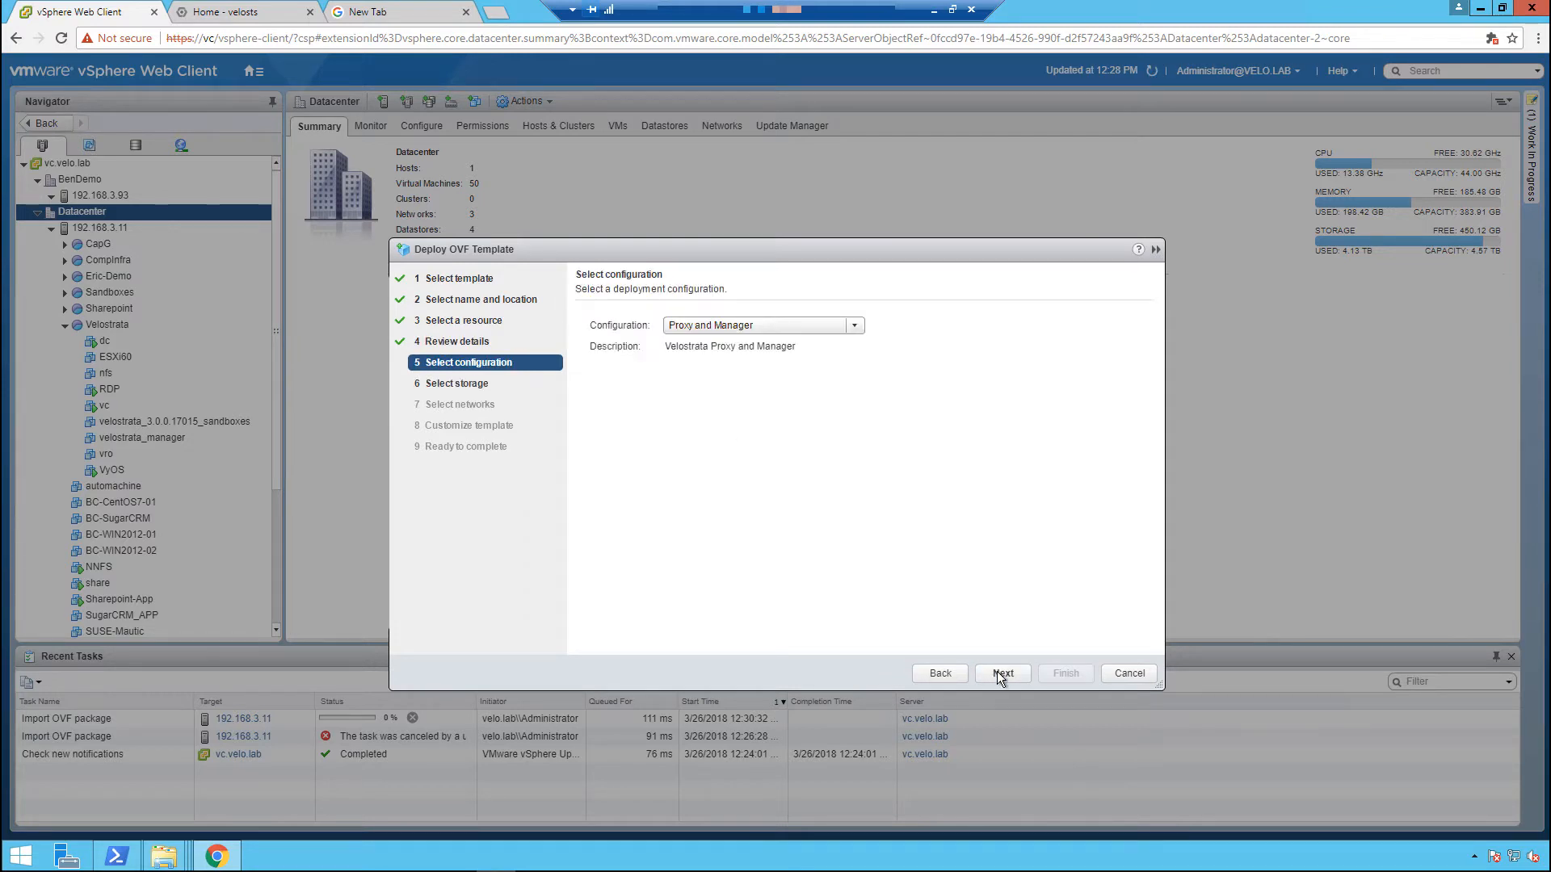
click(1002, 674)
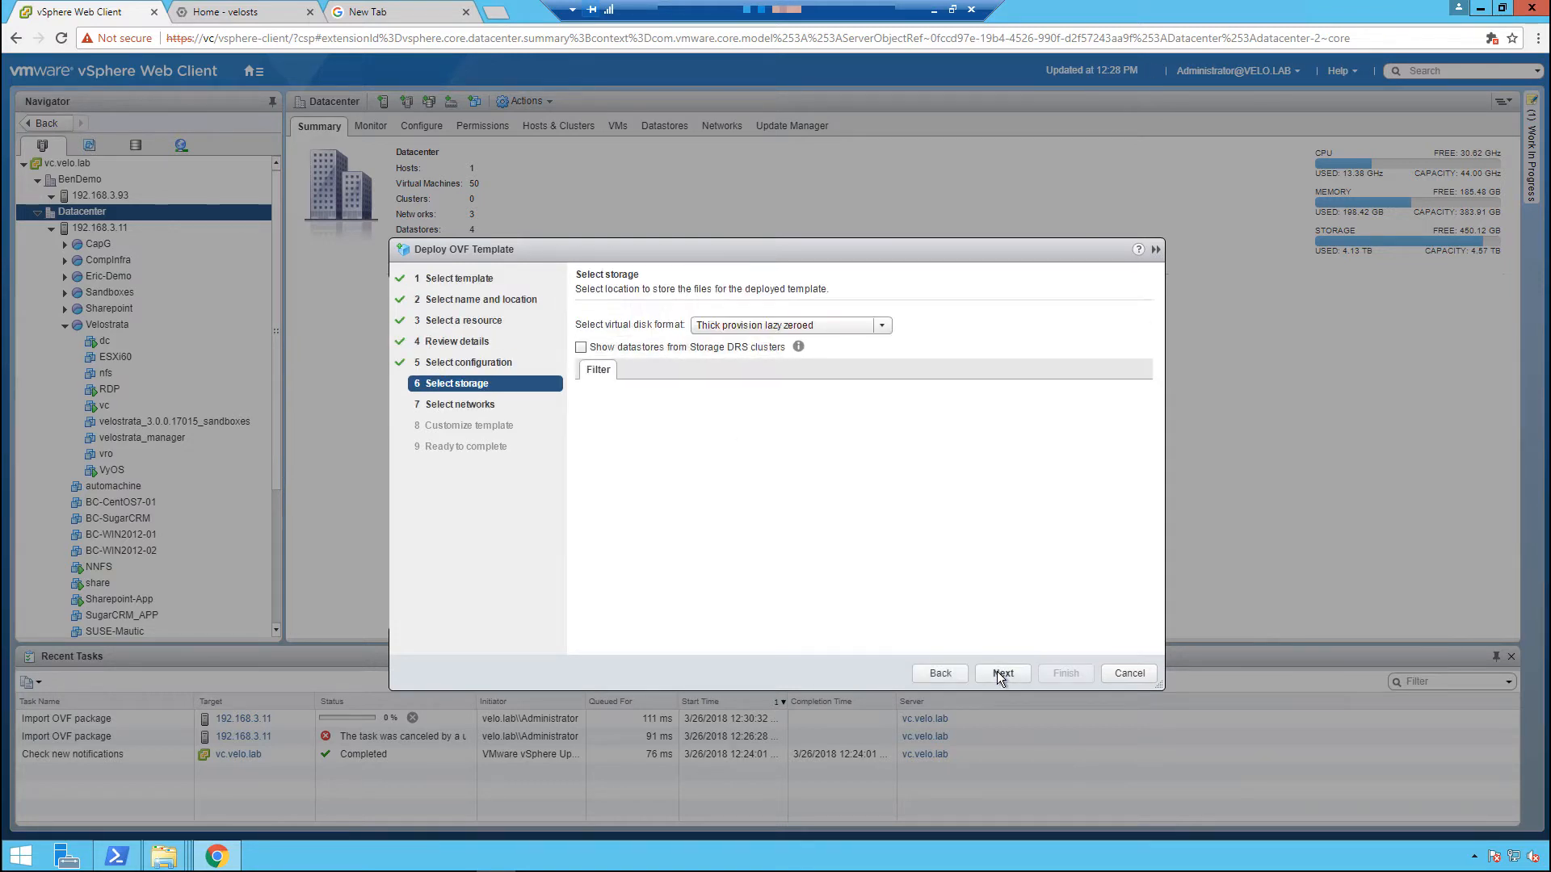
click(628, 490)
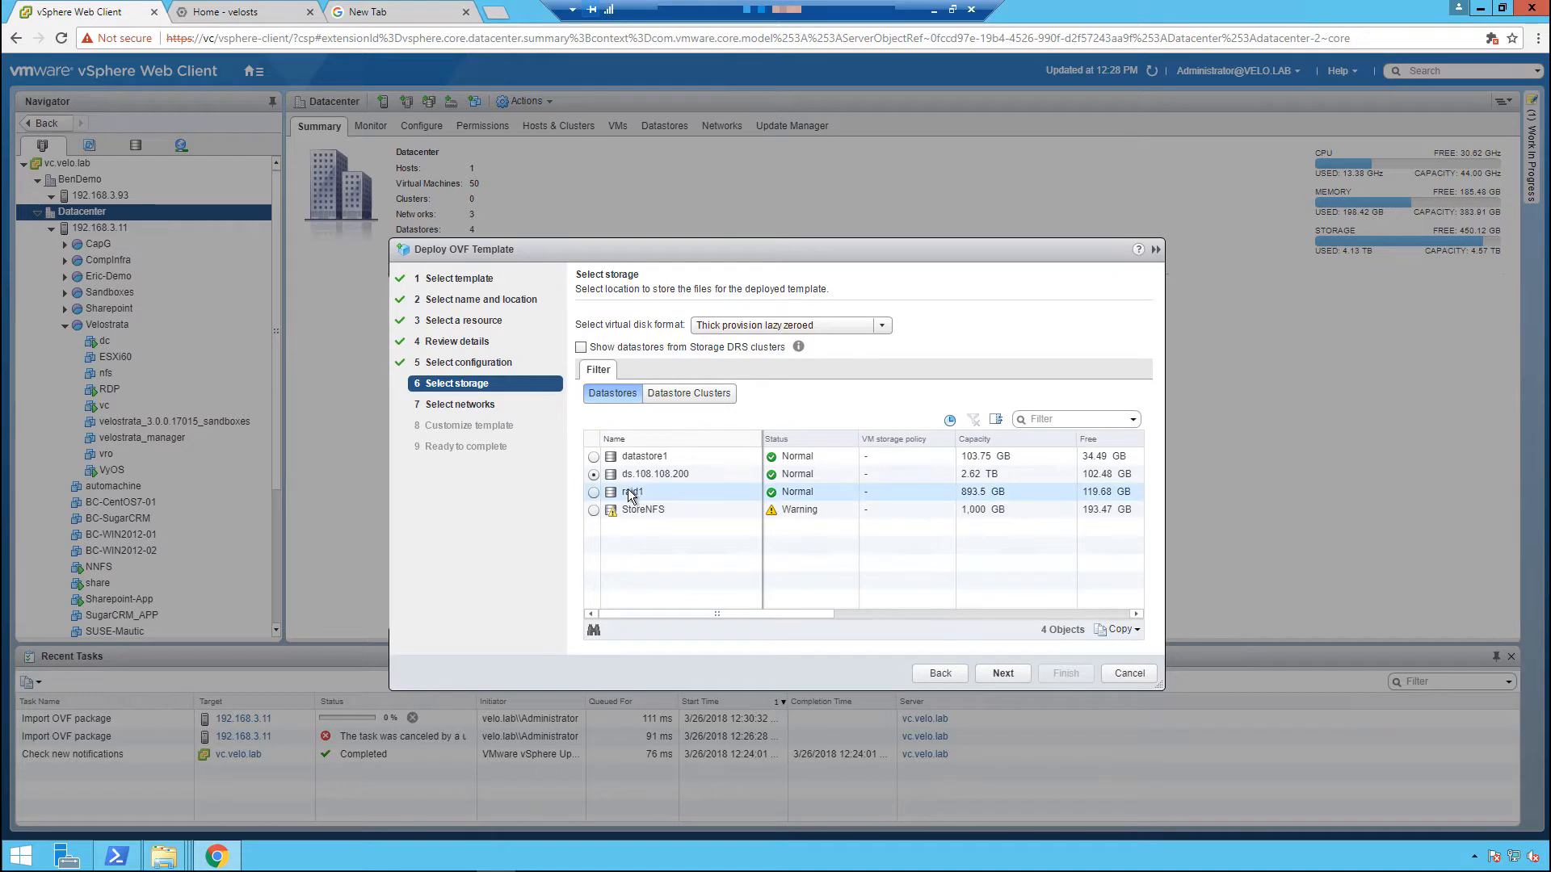
click(1003, 673)
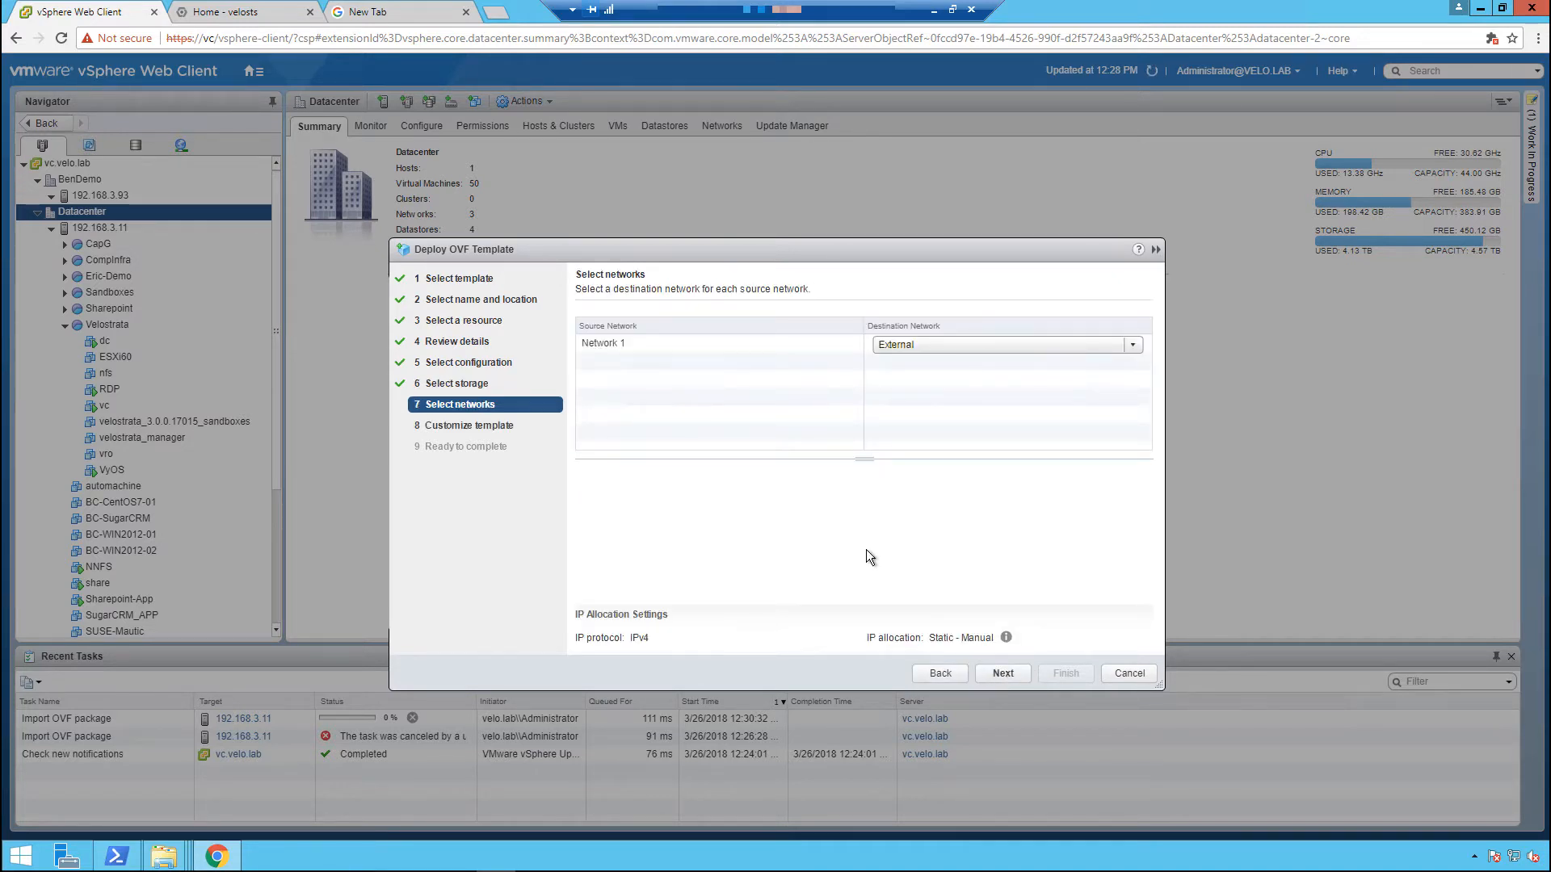
Map source Network 1 to the Internal destination network.
click(905, 342)
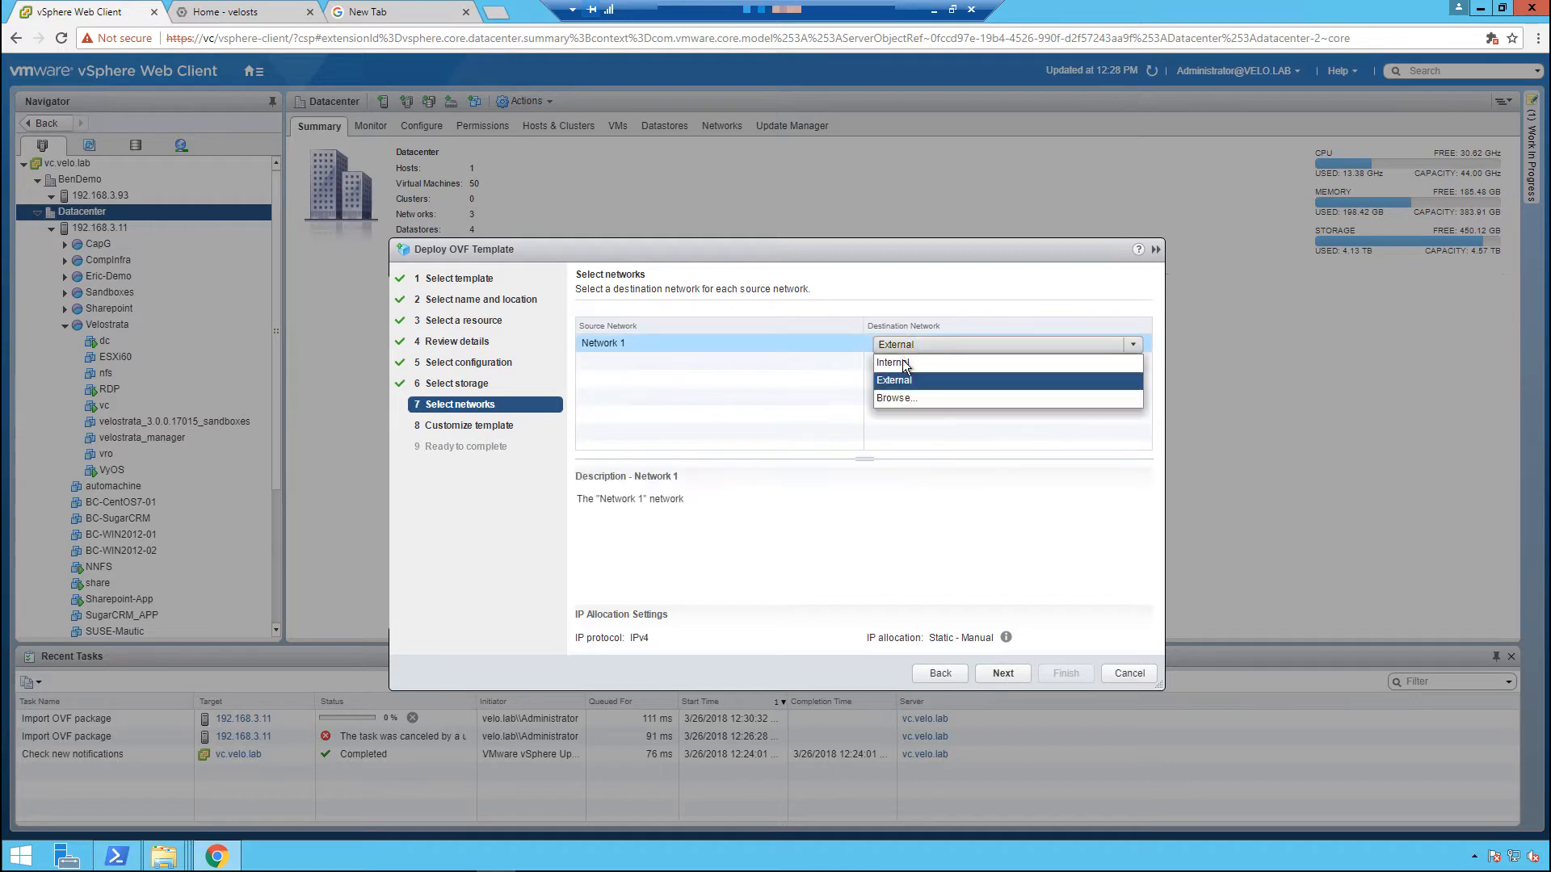
click(896, 363)
click(995, 682)
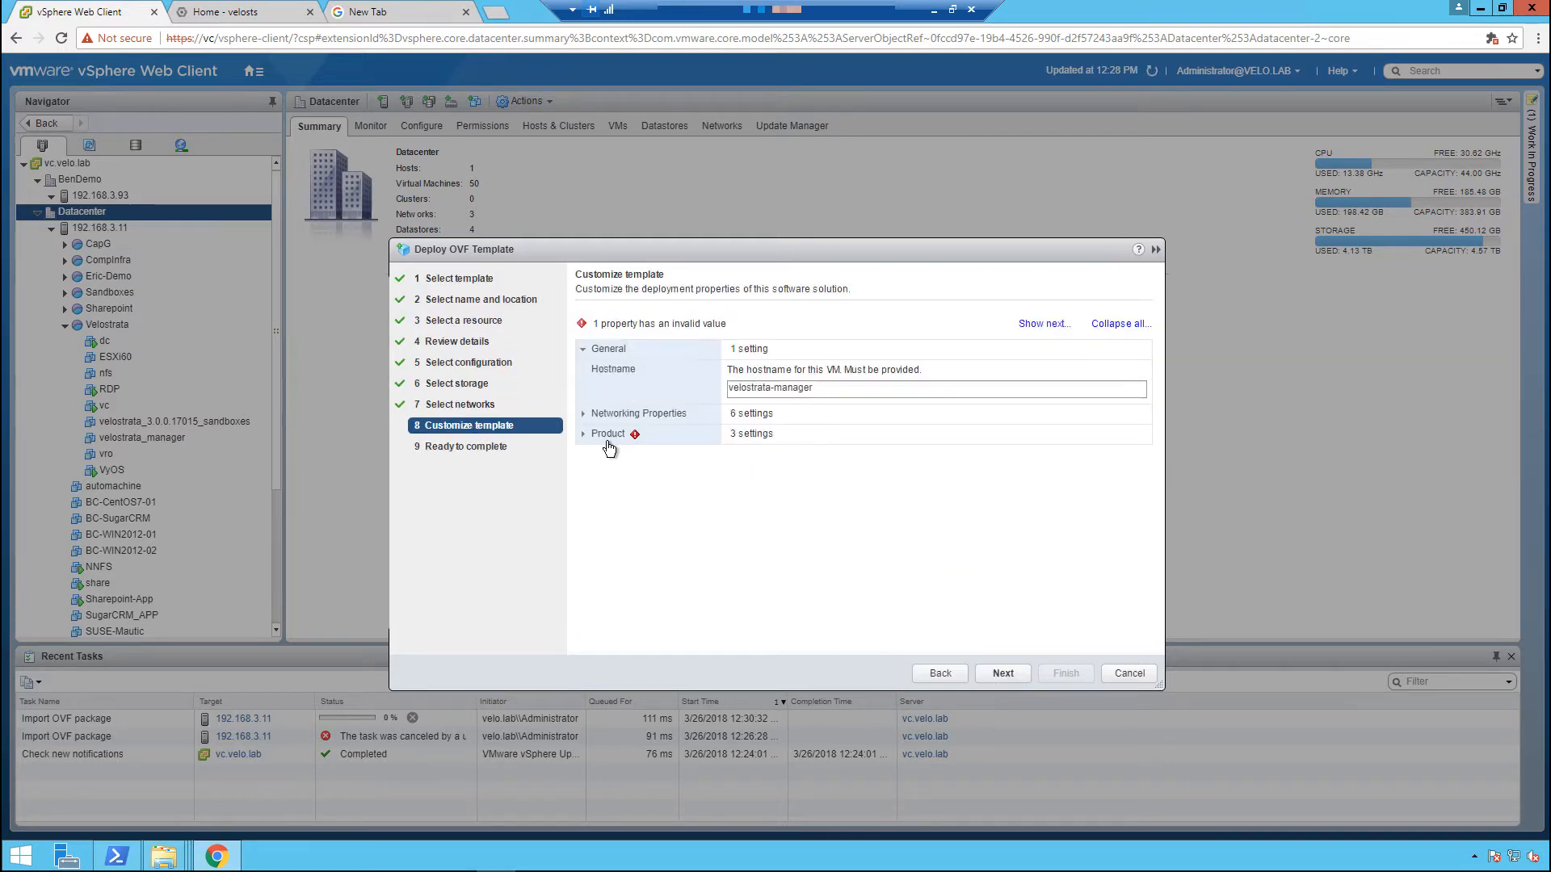
Fill in the customer subscription ID in the template's Product properties and proceed to the final review.
click(608, 441)
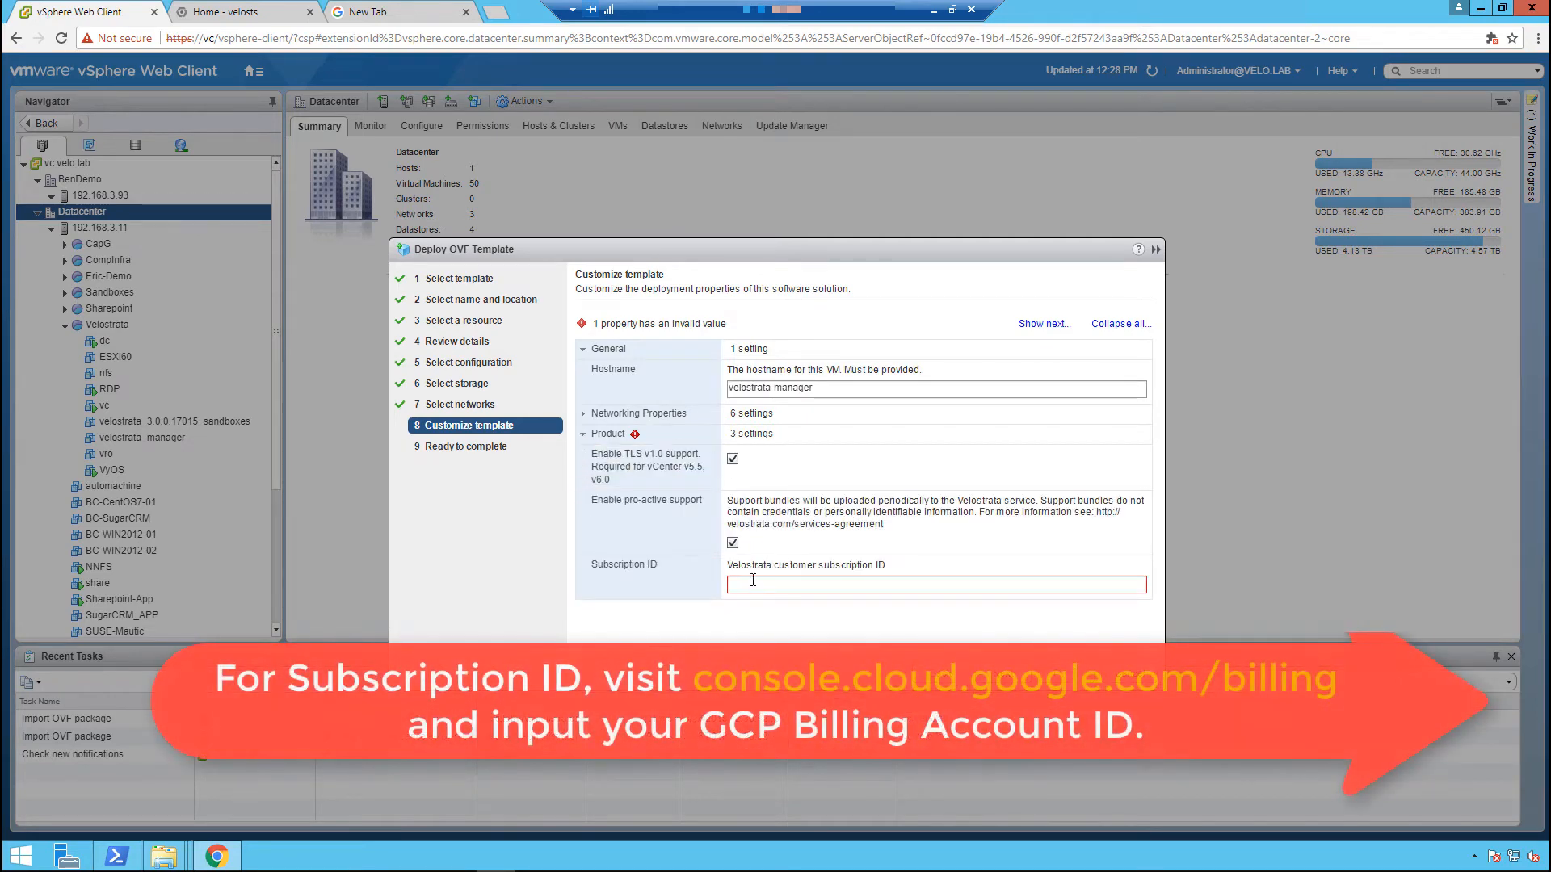
click(753, 582)
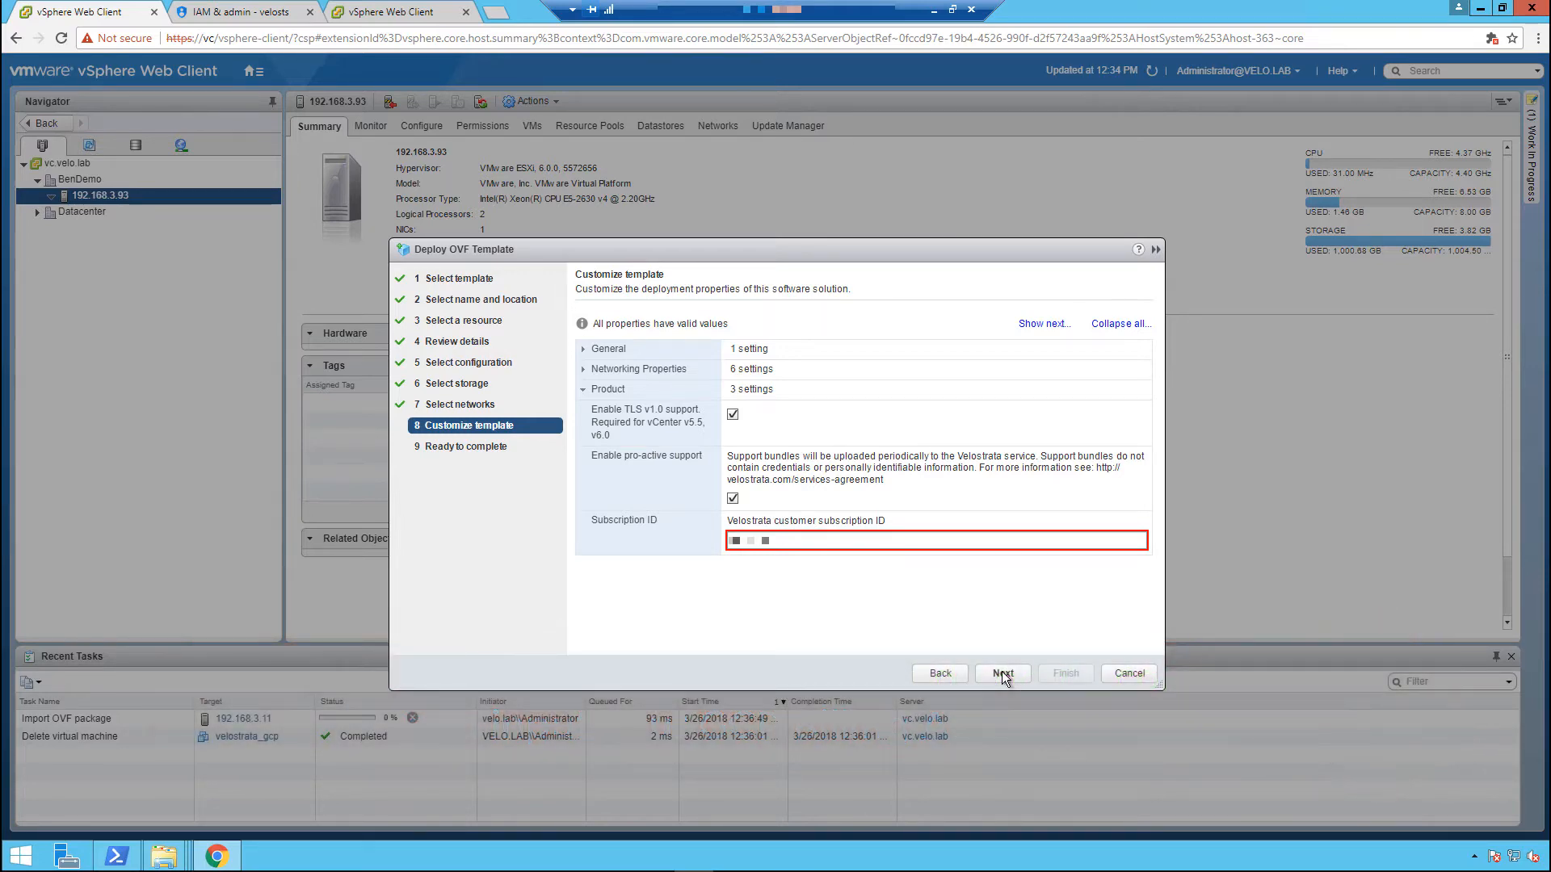
click(1003, 673)
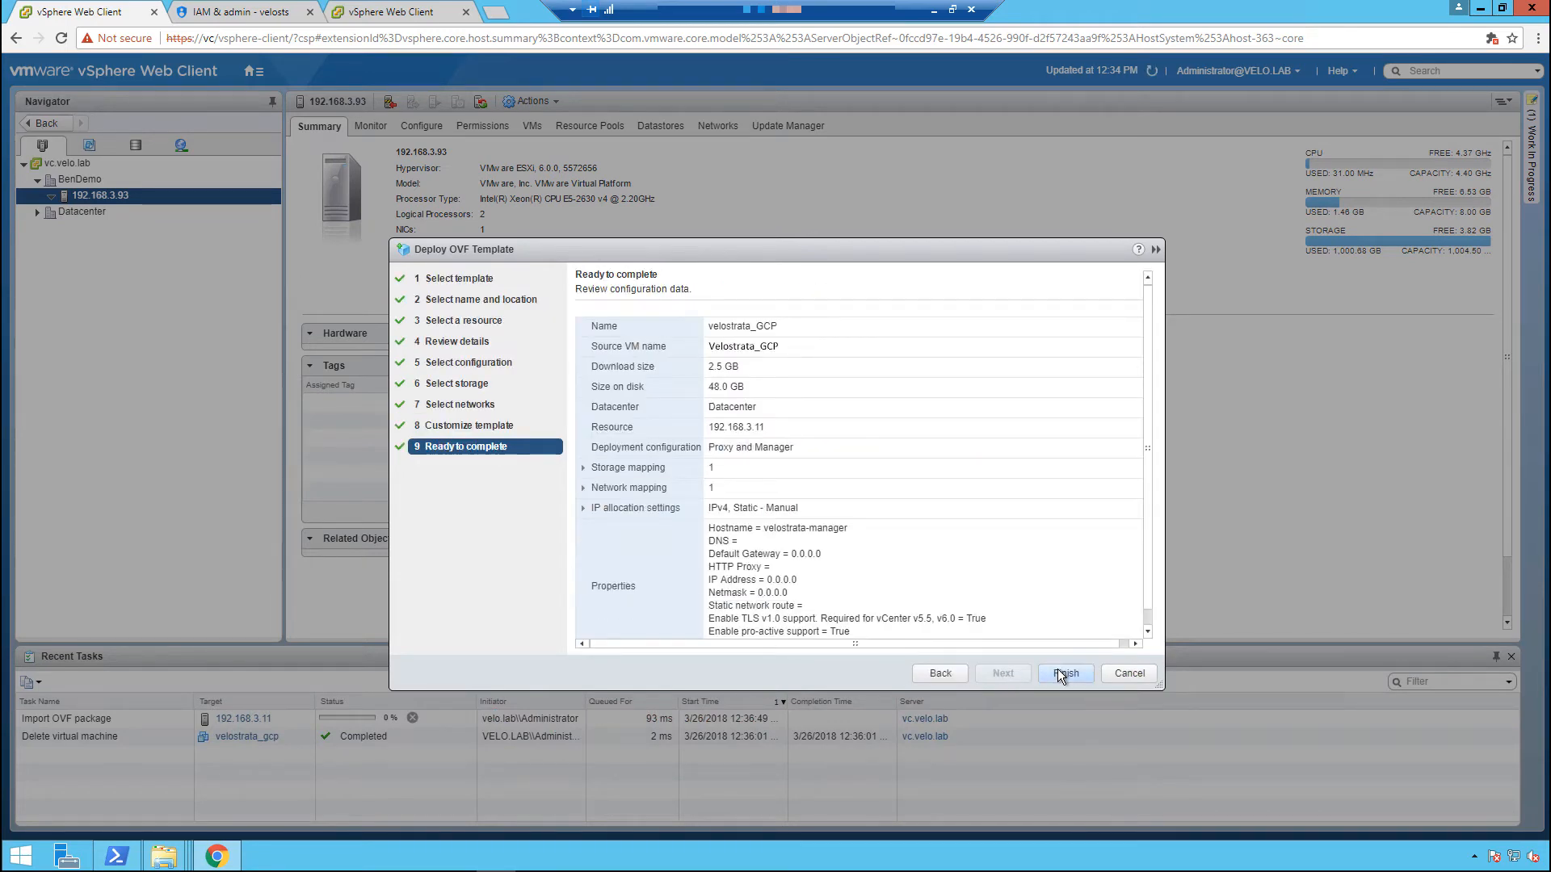
Finish the OVF deployment and power on the velostrata_GCP virtual machine.
click(1061, 674)
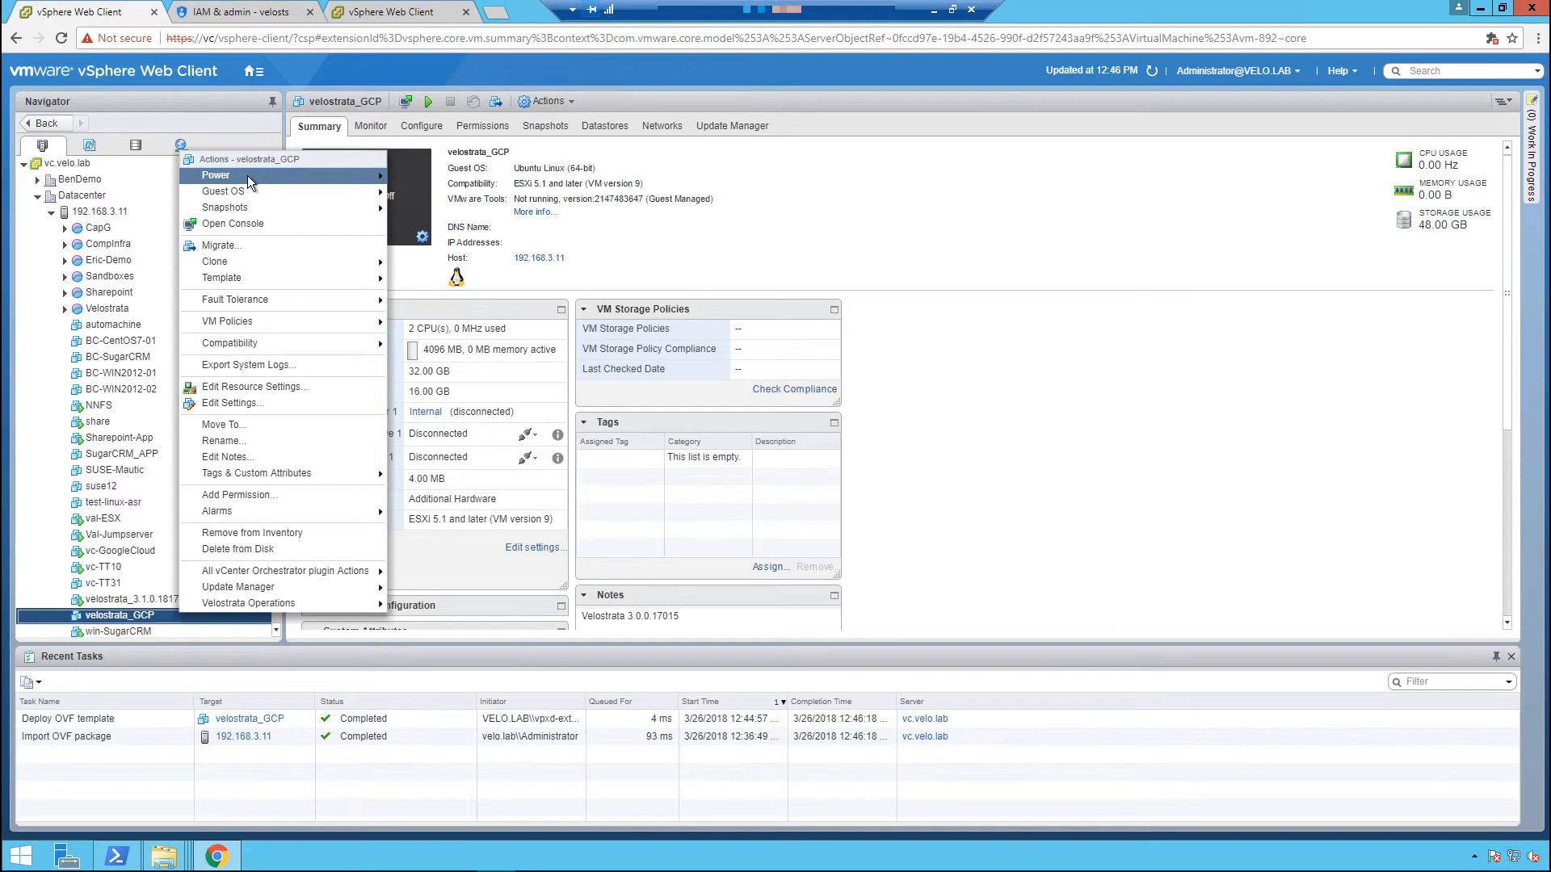
mouse_move(257, 178)
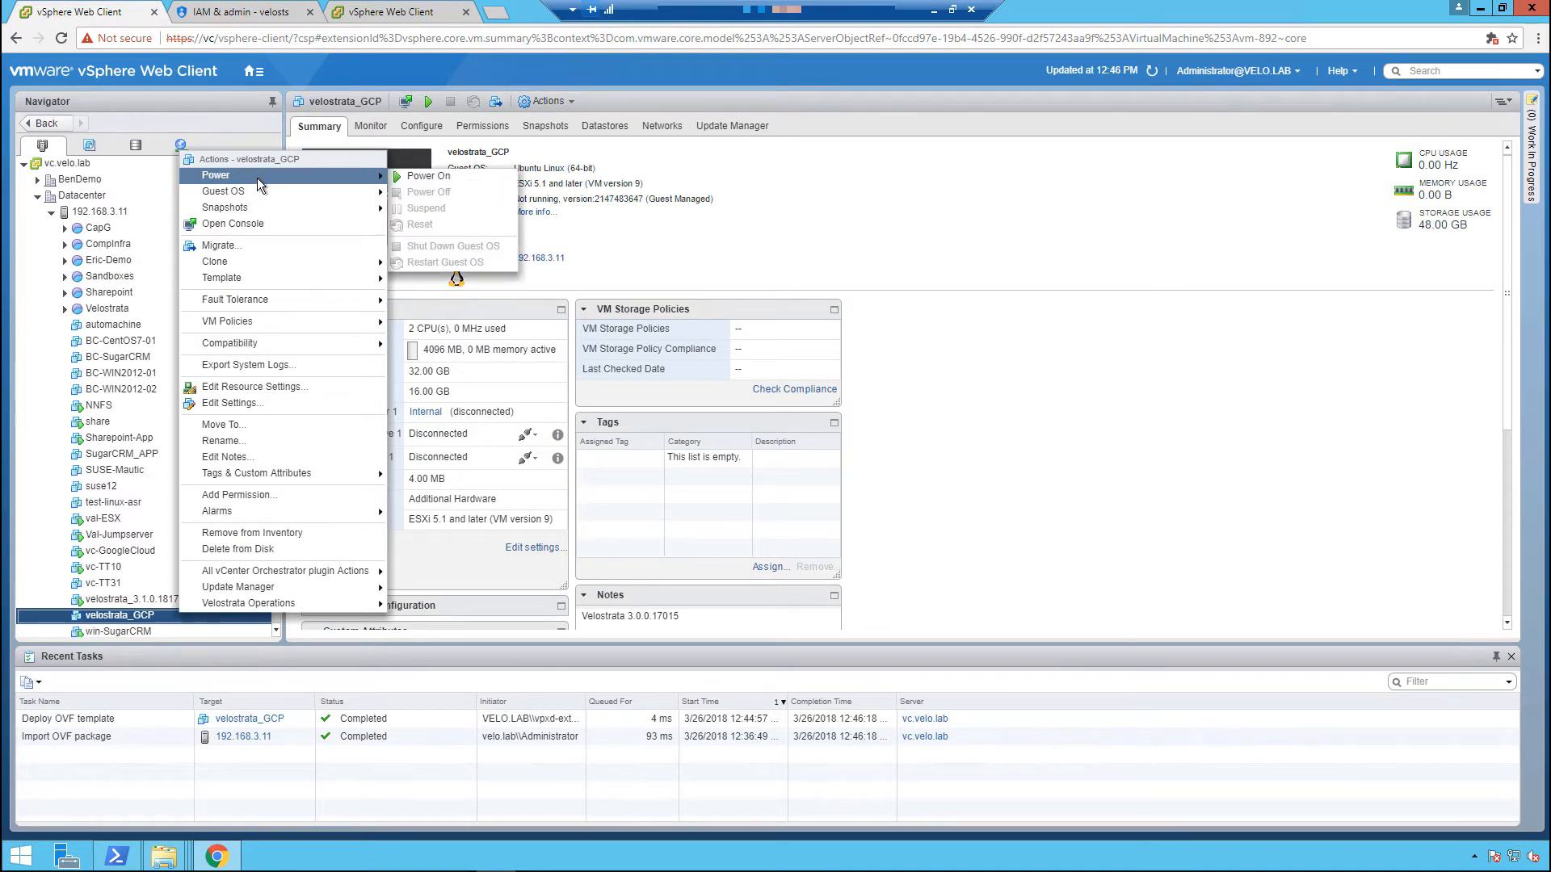
click(403, 181)
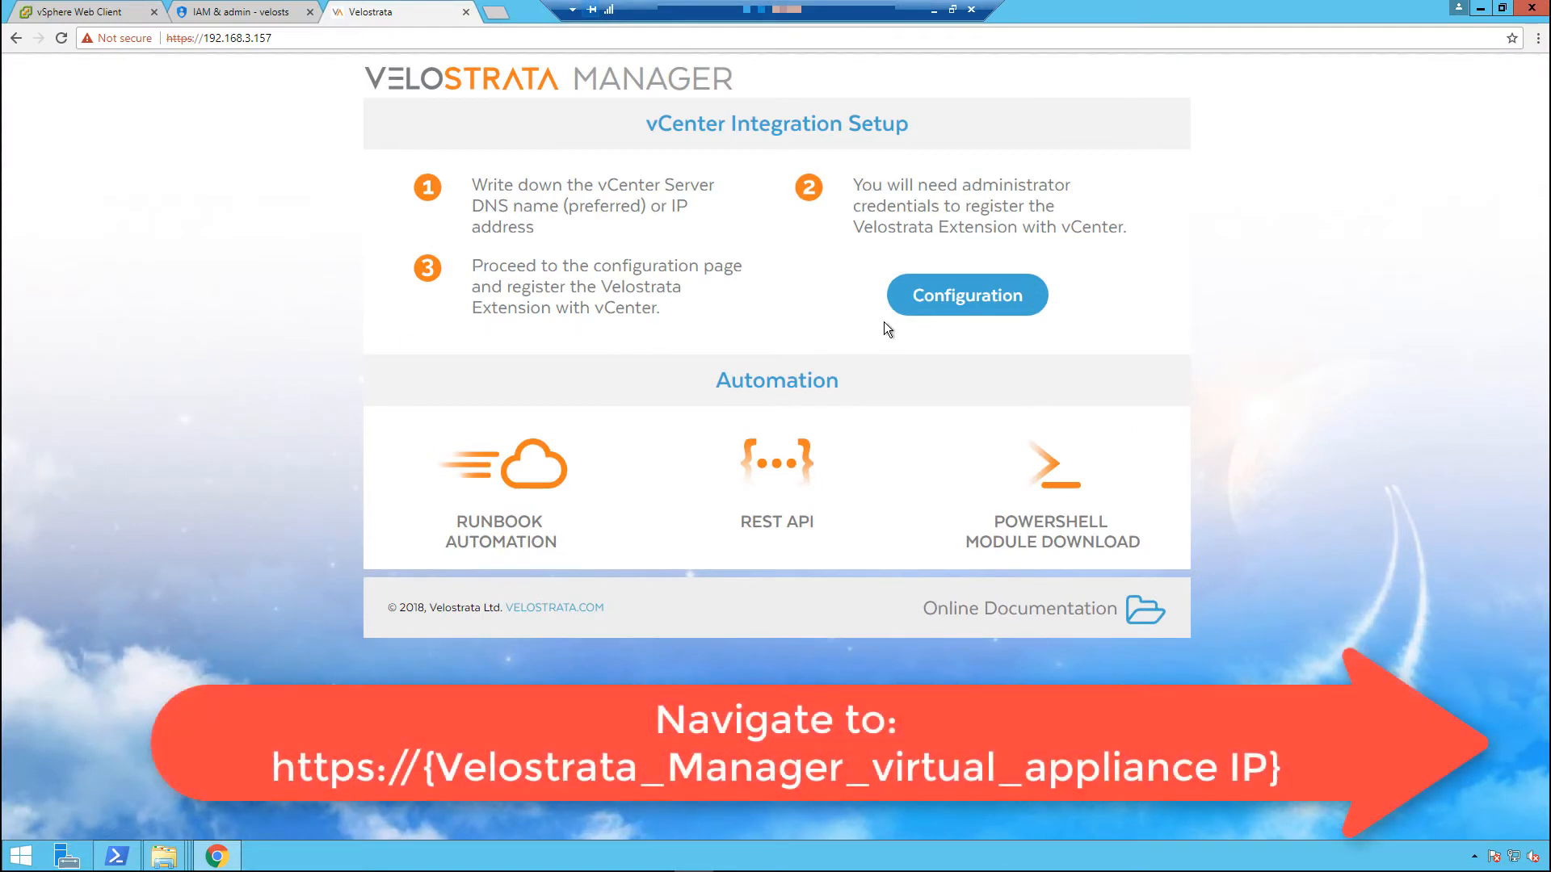
Open the vCenter plugin registration form from Velostrata Manager and set the vCenter address to vc.velo.lab.
click(1002, 303)
click(503, 208)
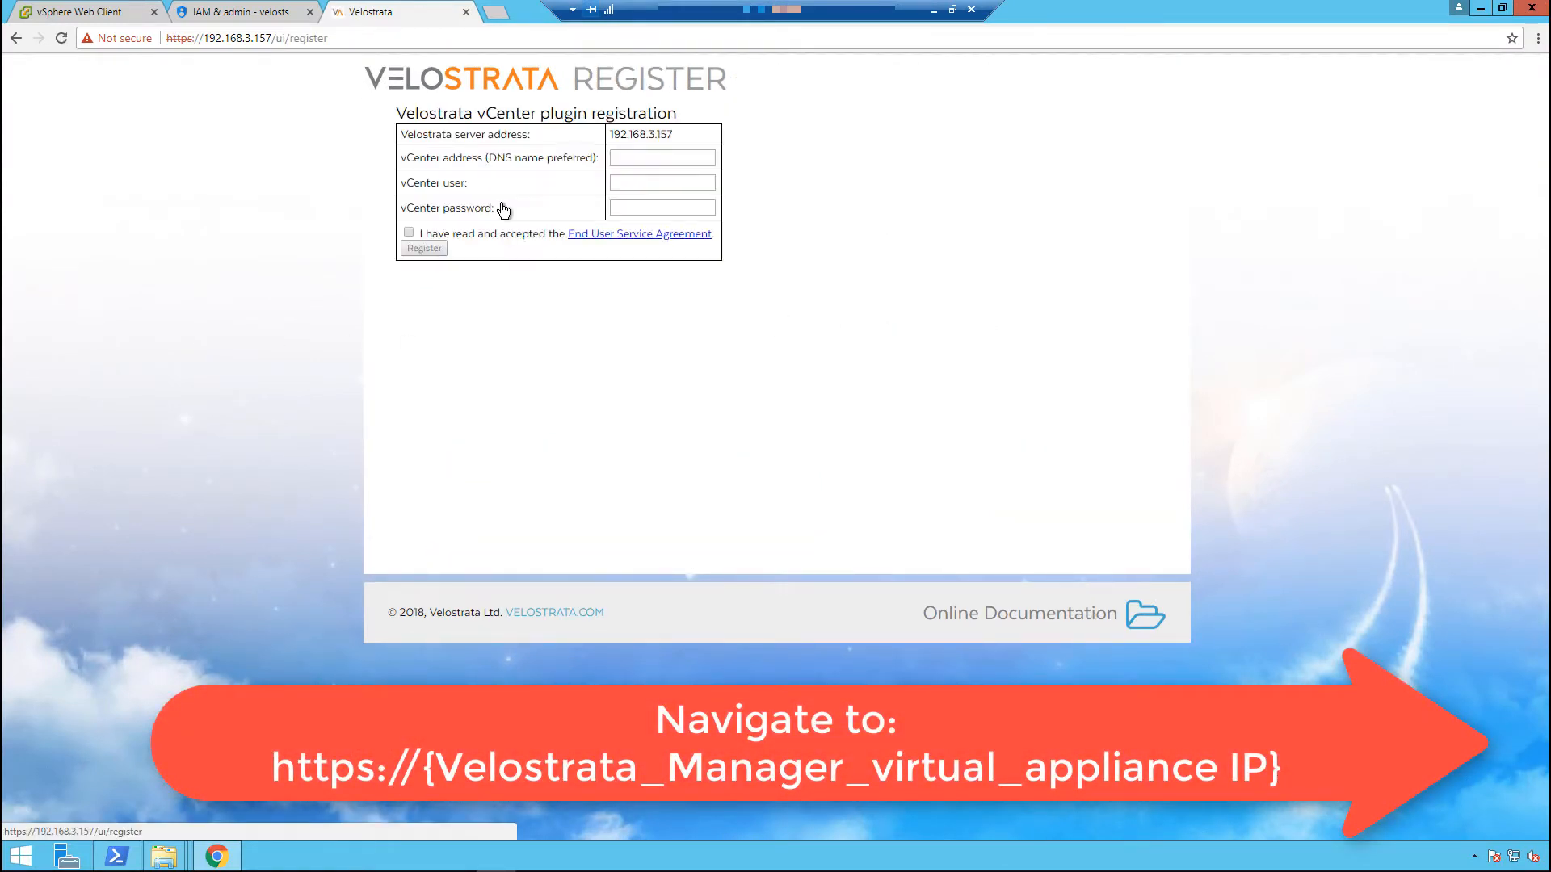
click(668, 159)
text(vc)
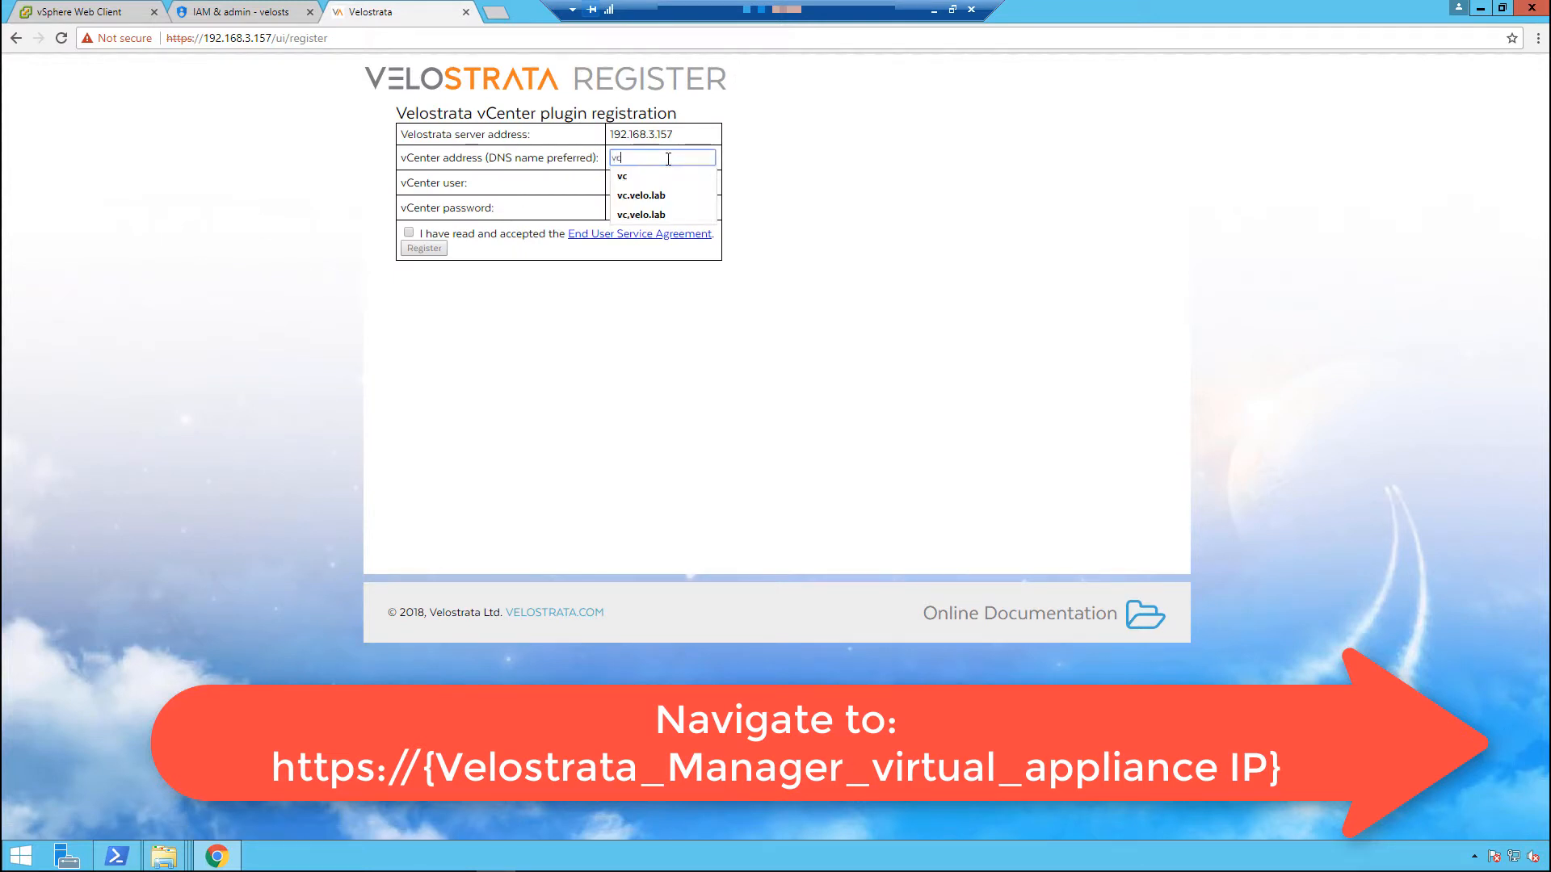
key(Down)
key(Down)
key(Return)
key(Tab)
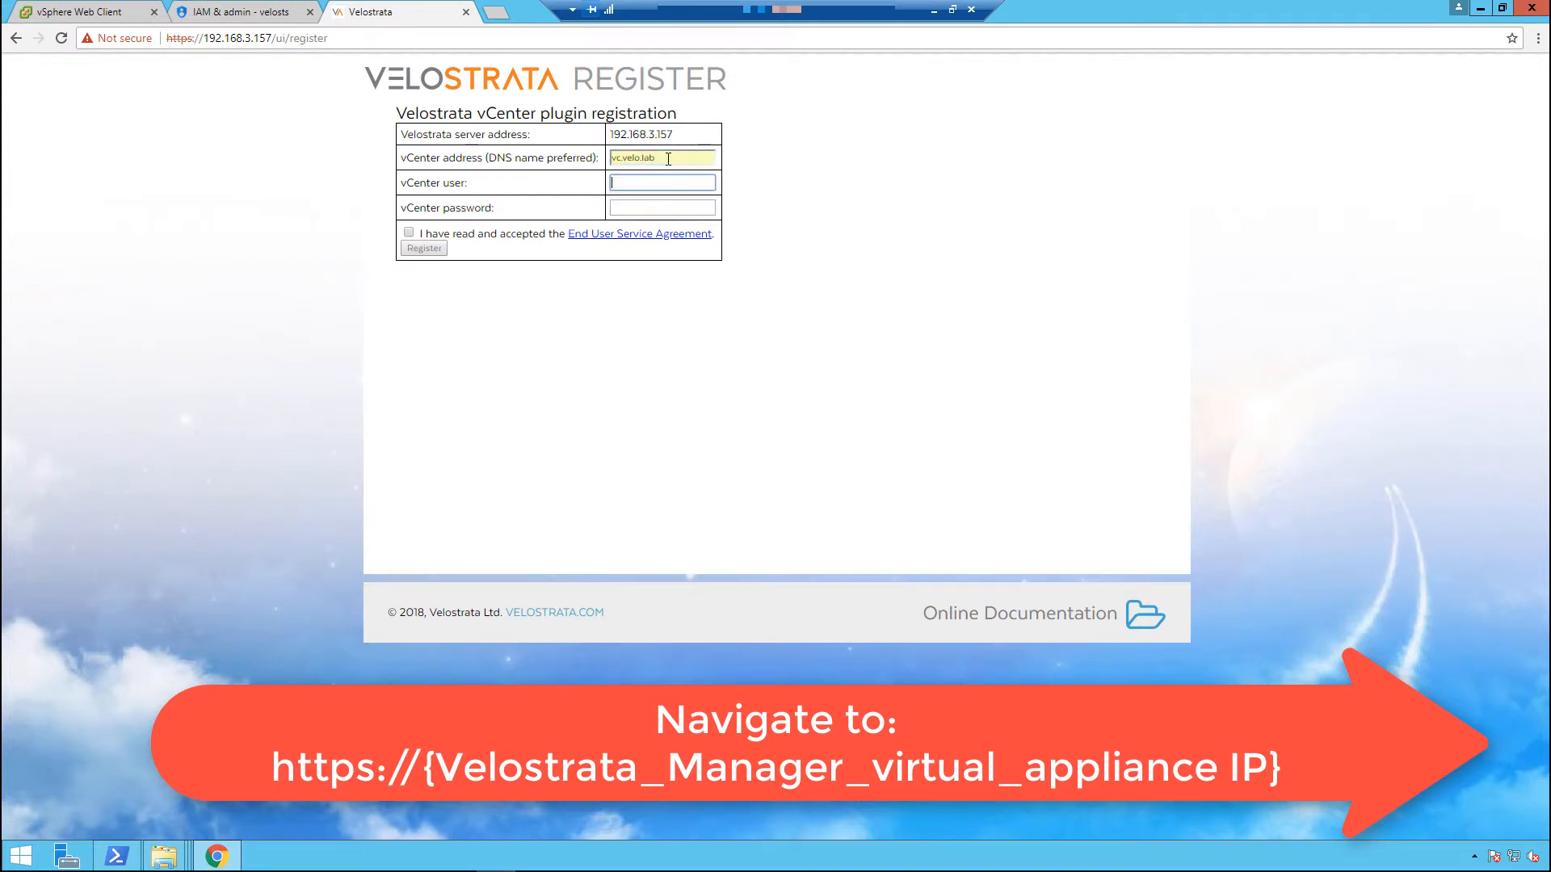
Register the vCenter plugin with the administrator username and vCenter password, accepting the End User Service Agreement.
key(Down)
key(Down)
key(Return)
key(Tab)
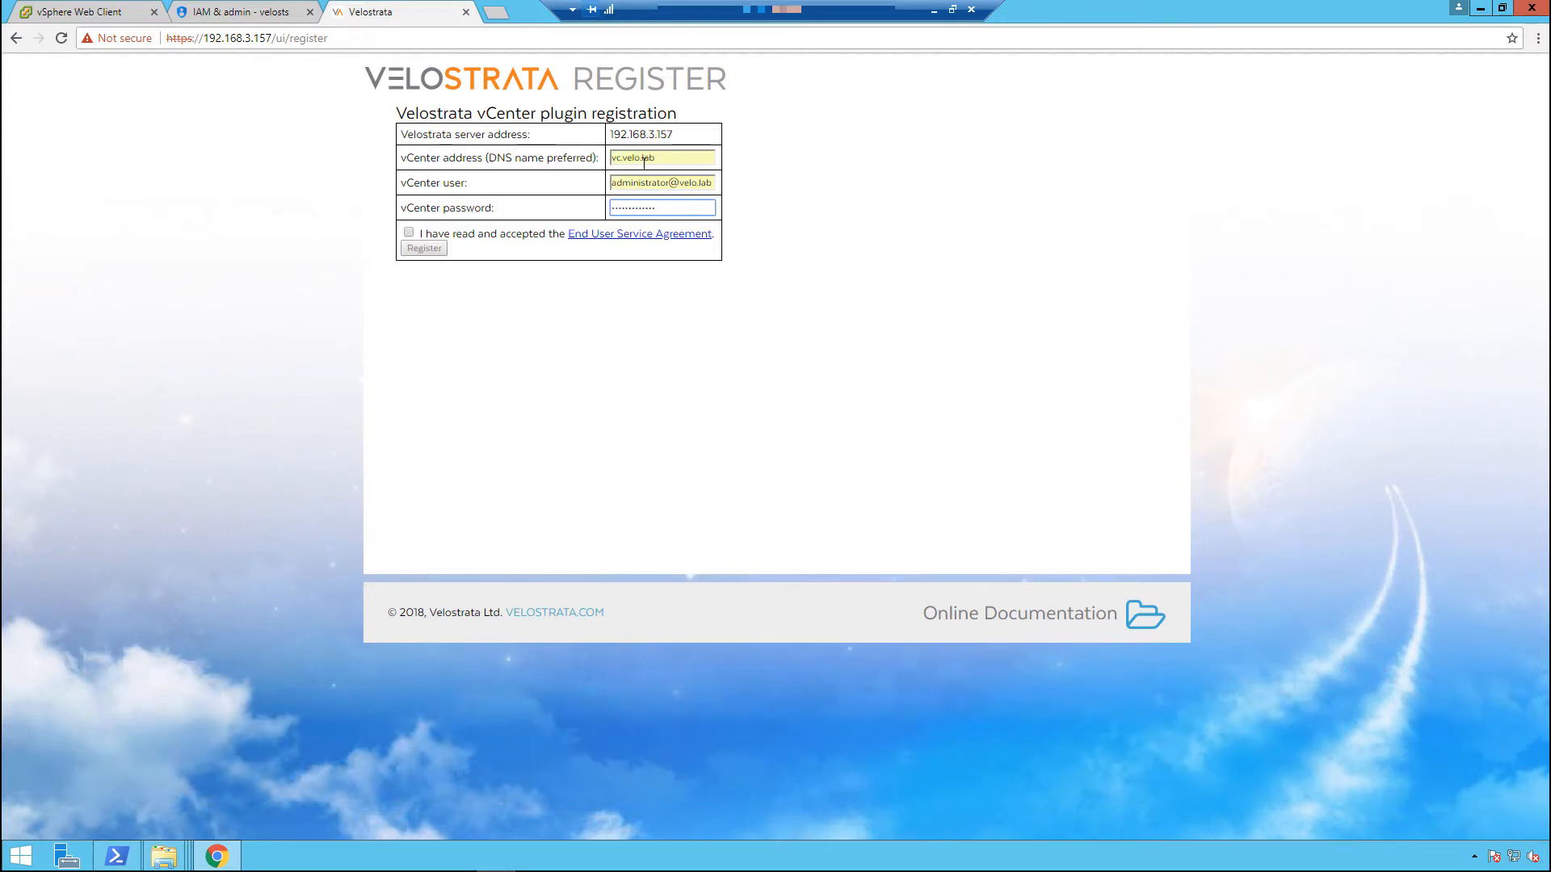
click(411, 232)
click(420, 247)
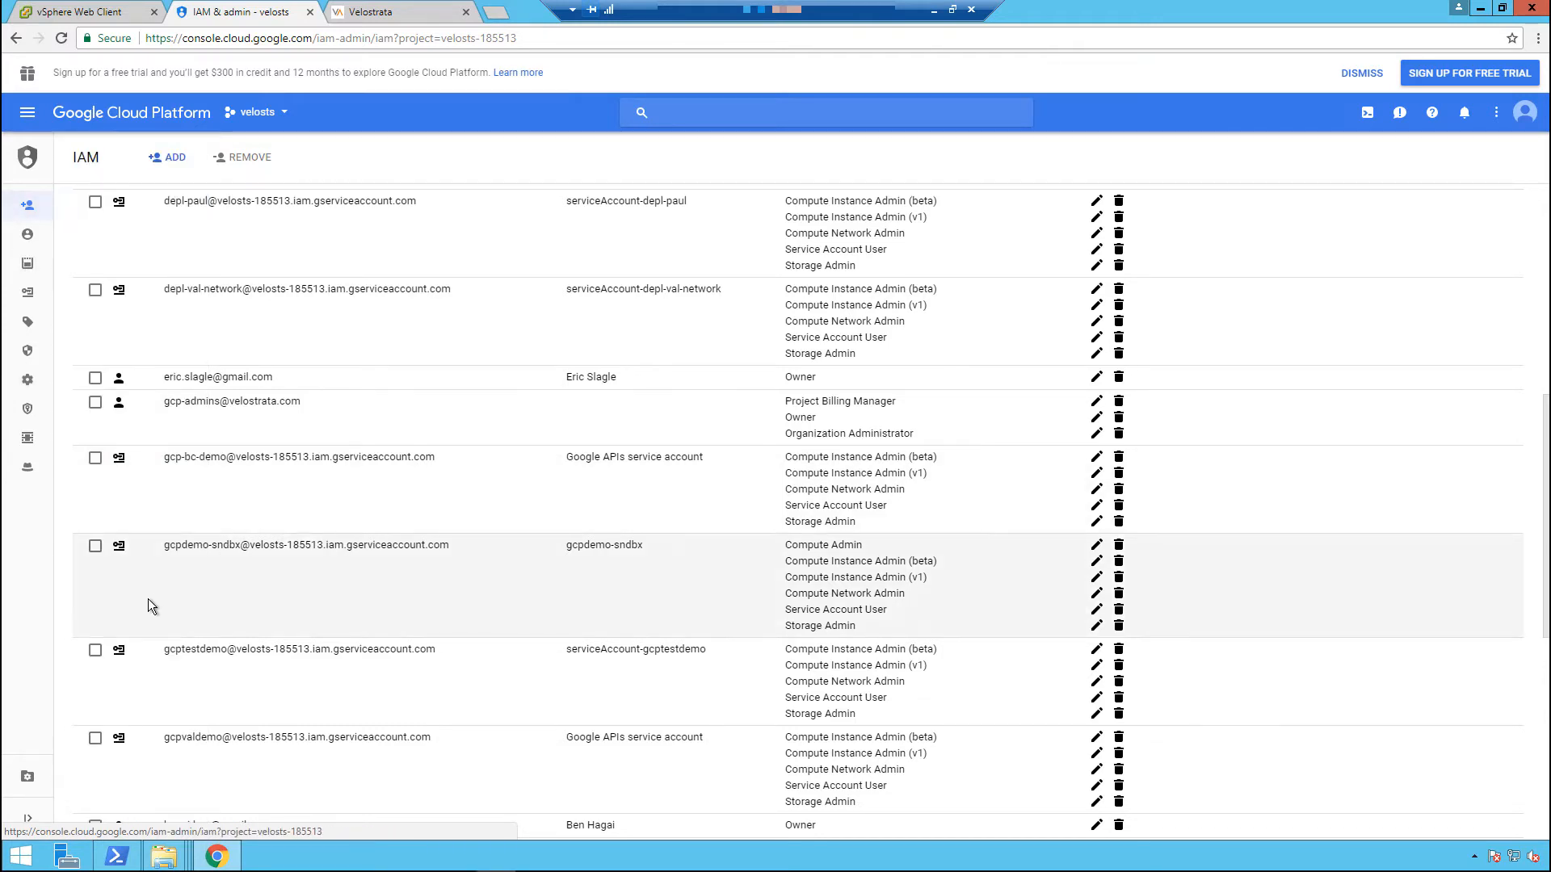
On the Google Cloud IAM page, select the gcptestdemo service account and highlight its e-mail address.
click(94, 653)
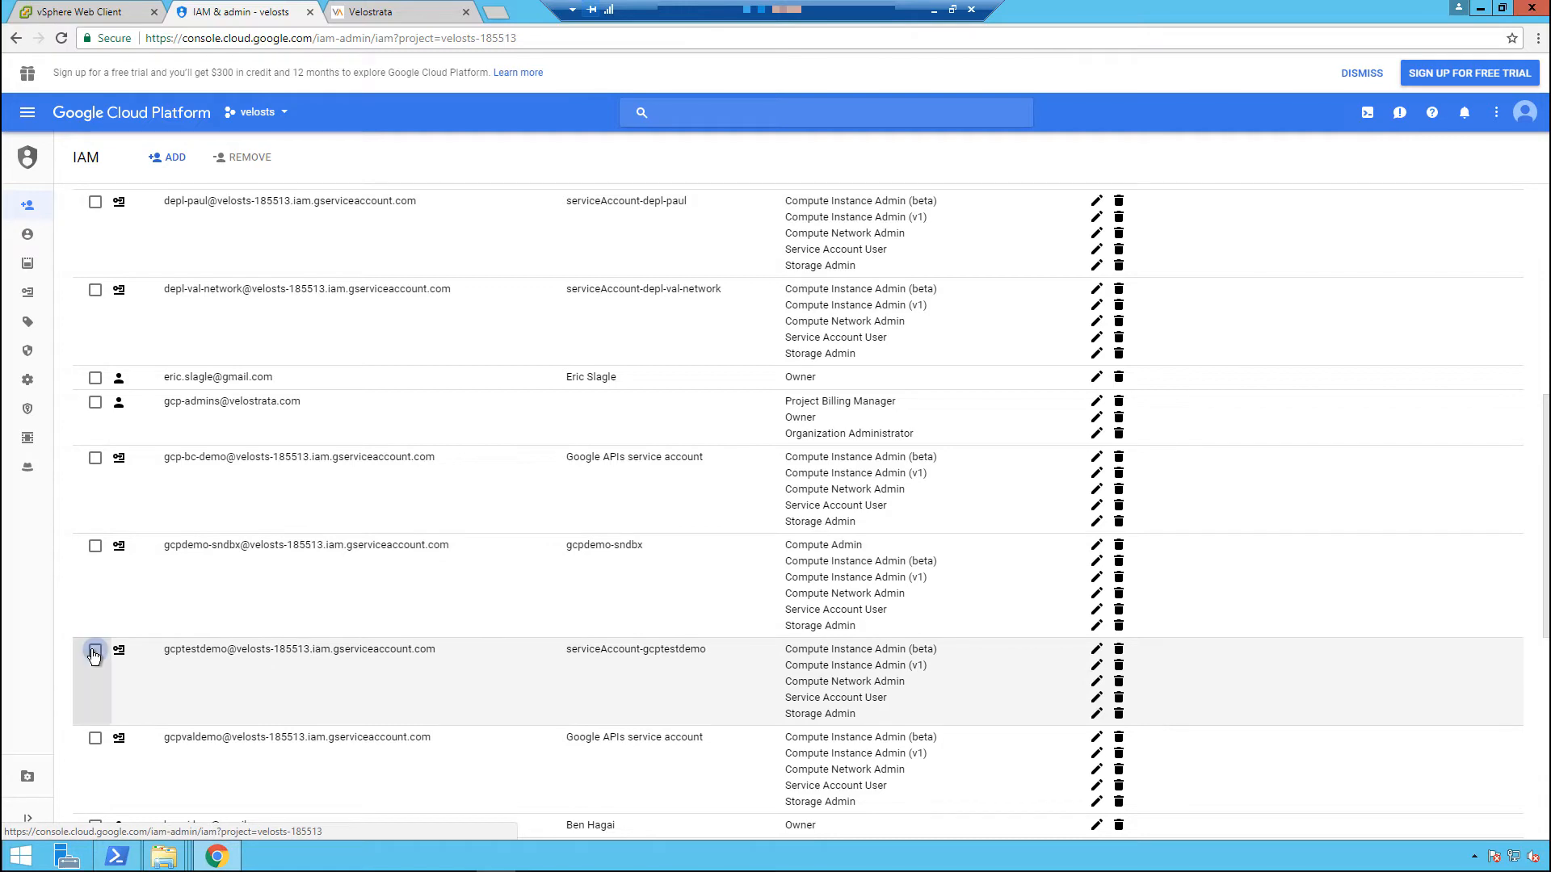
drag(159, 651, 429, 651)
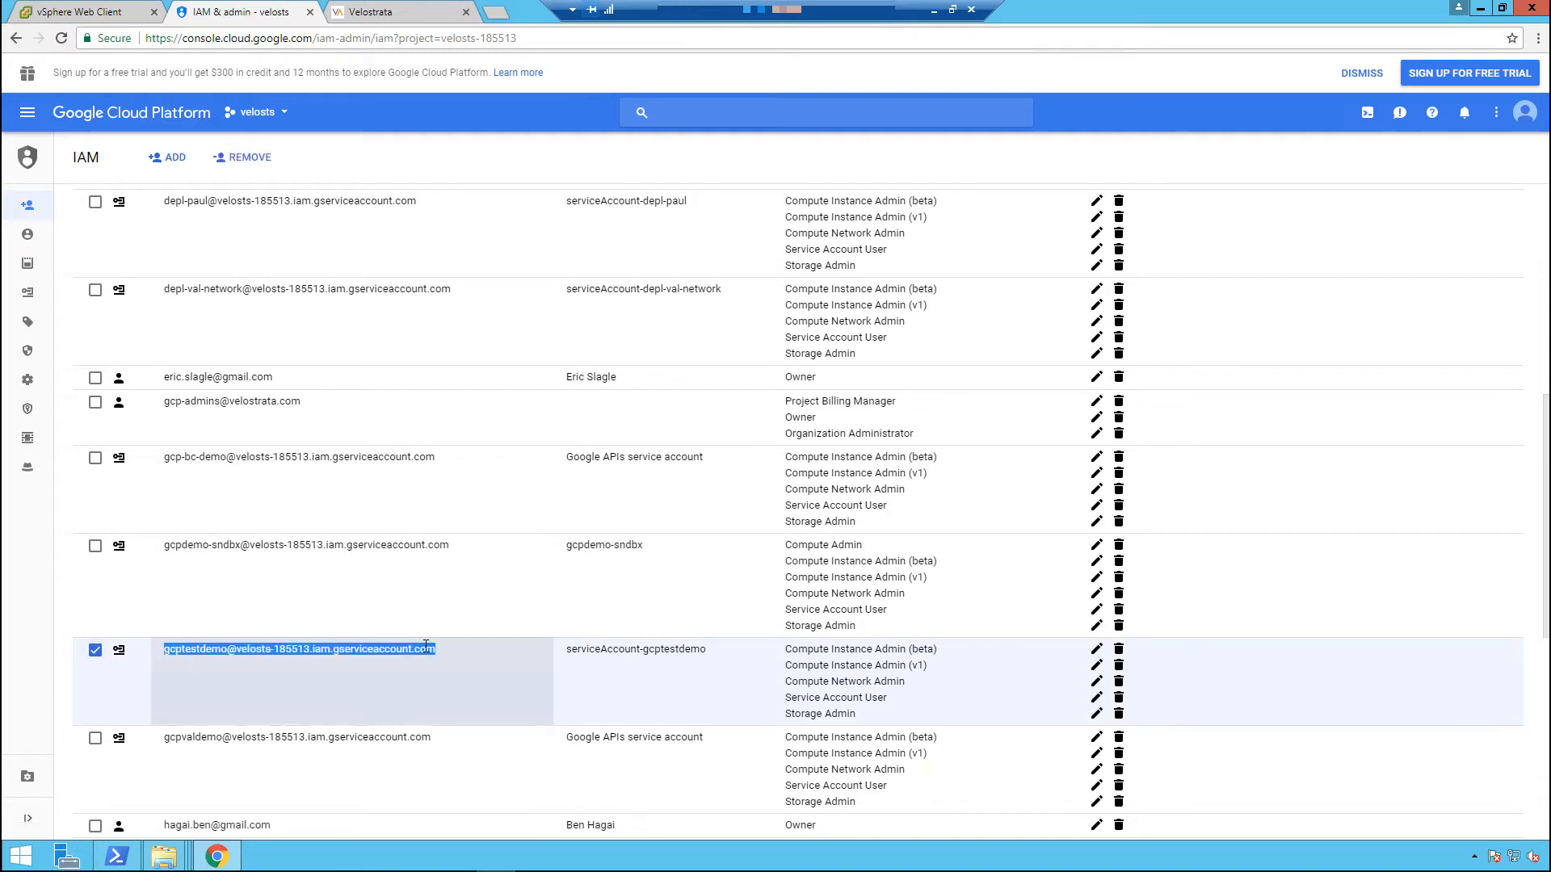
Switch to the vSphere Web Client and start adding a Velostrata cloud extension to the Datacenter.
click(80, 12)
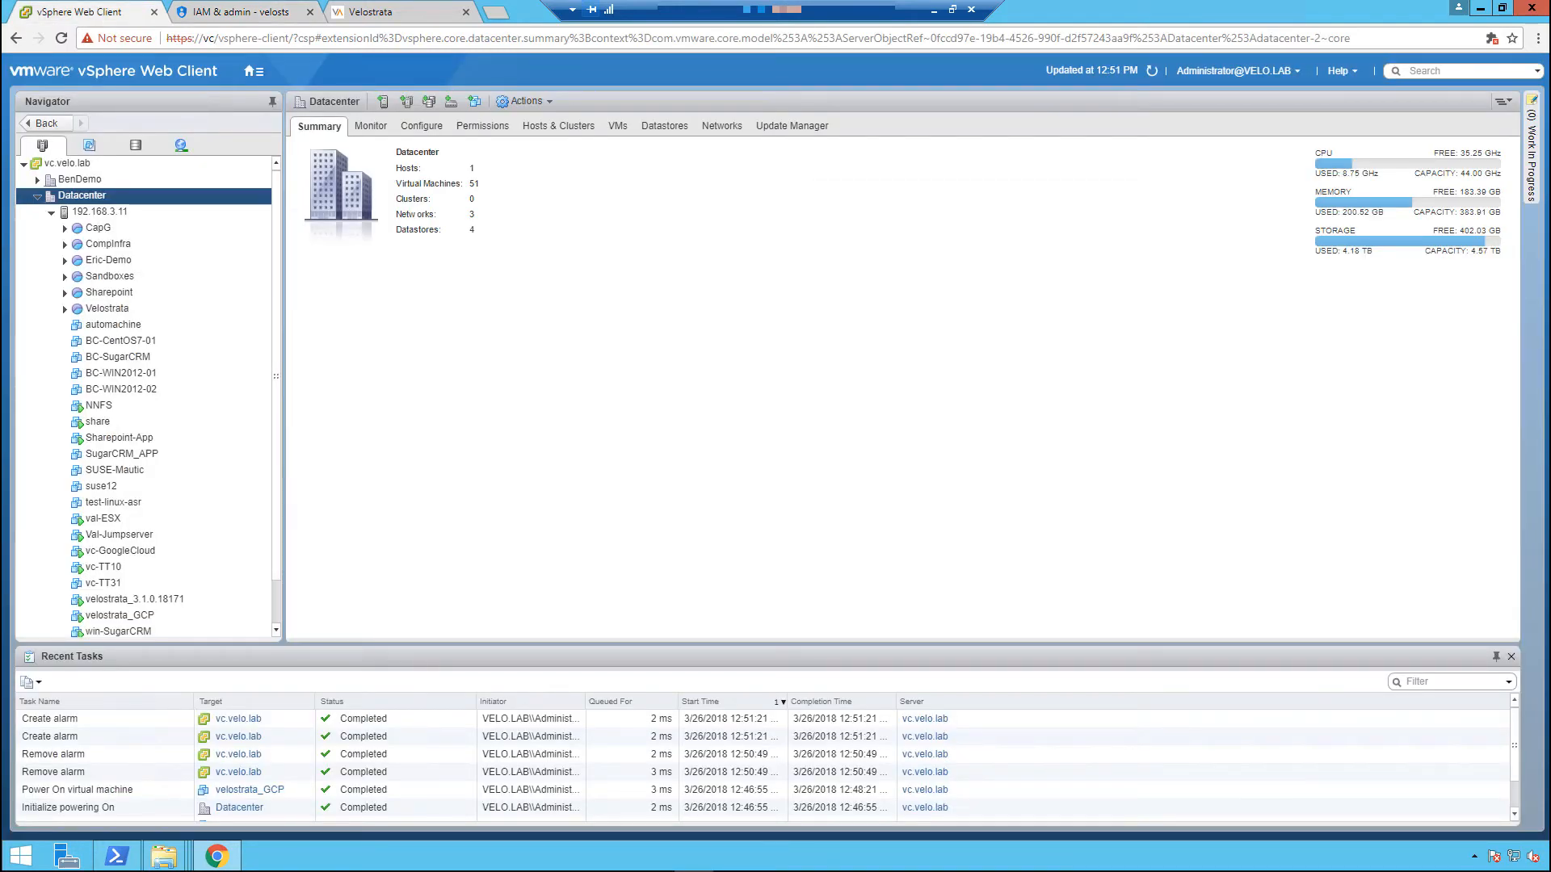
right_click(161, 197)
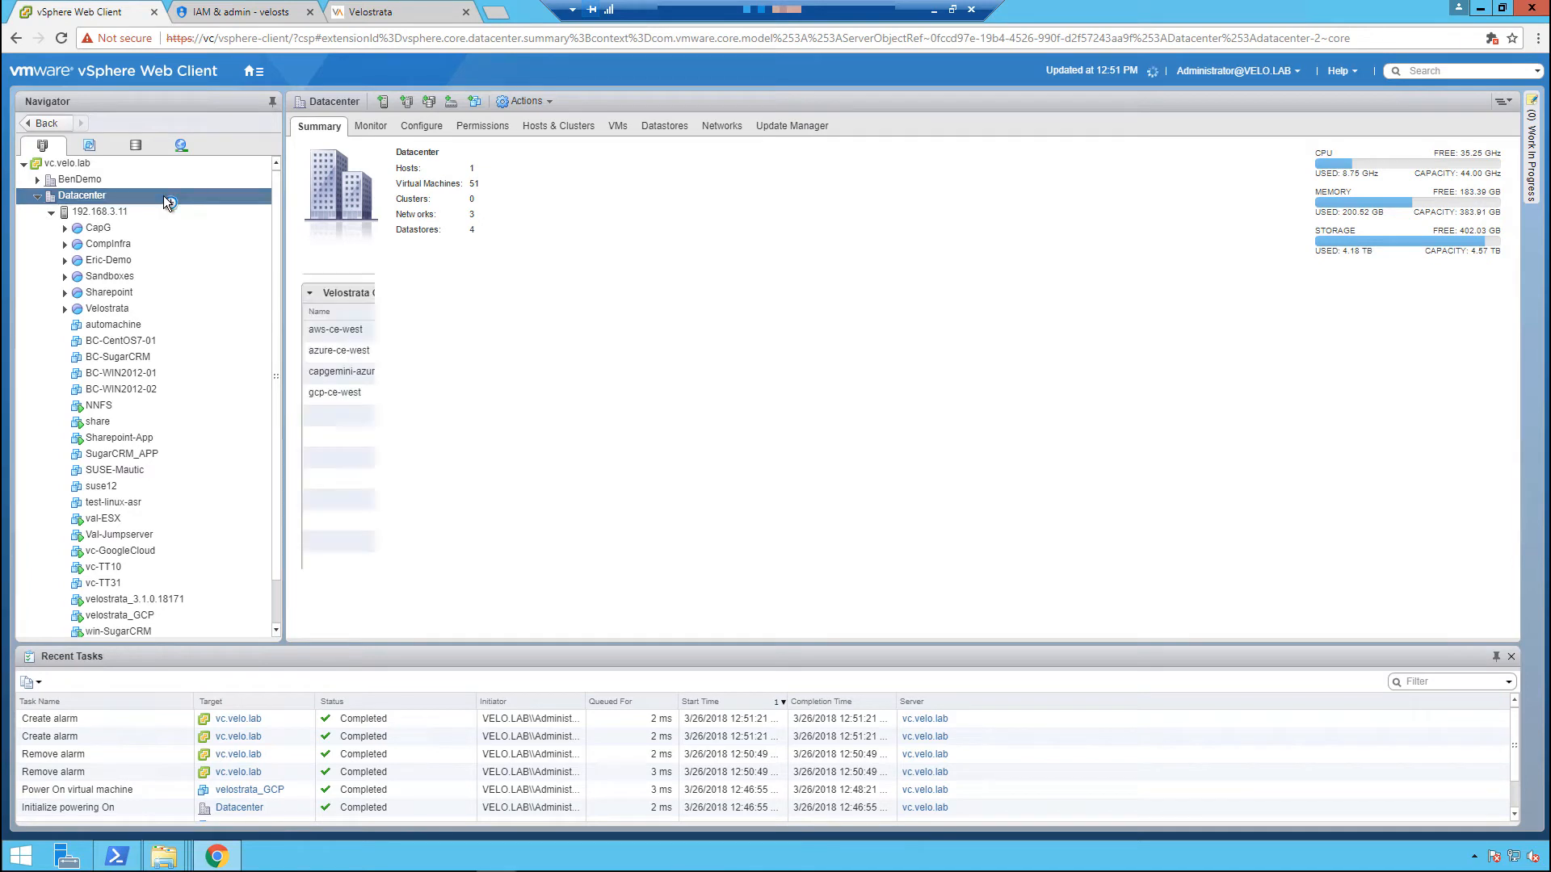
mouse_move(297, 554)
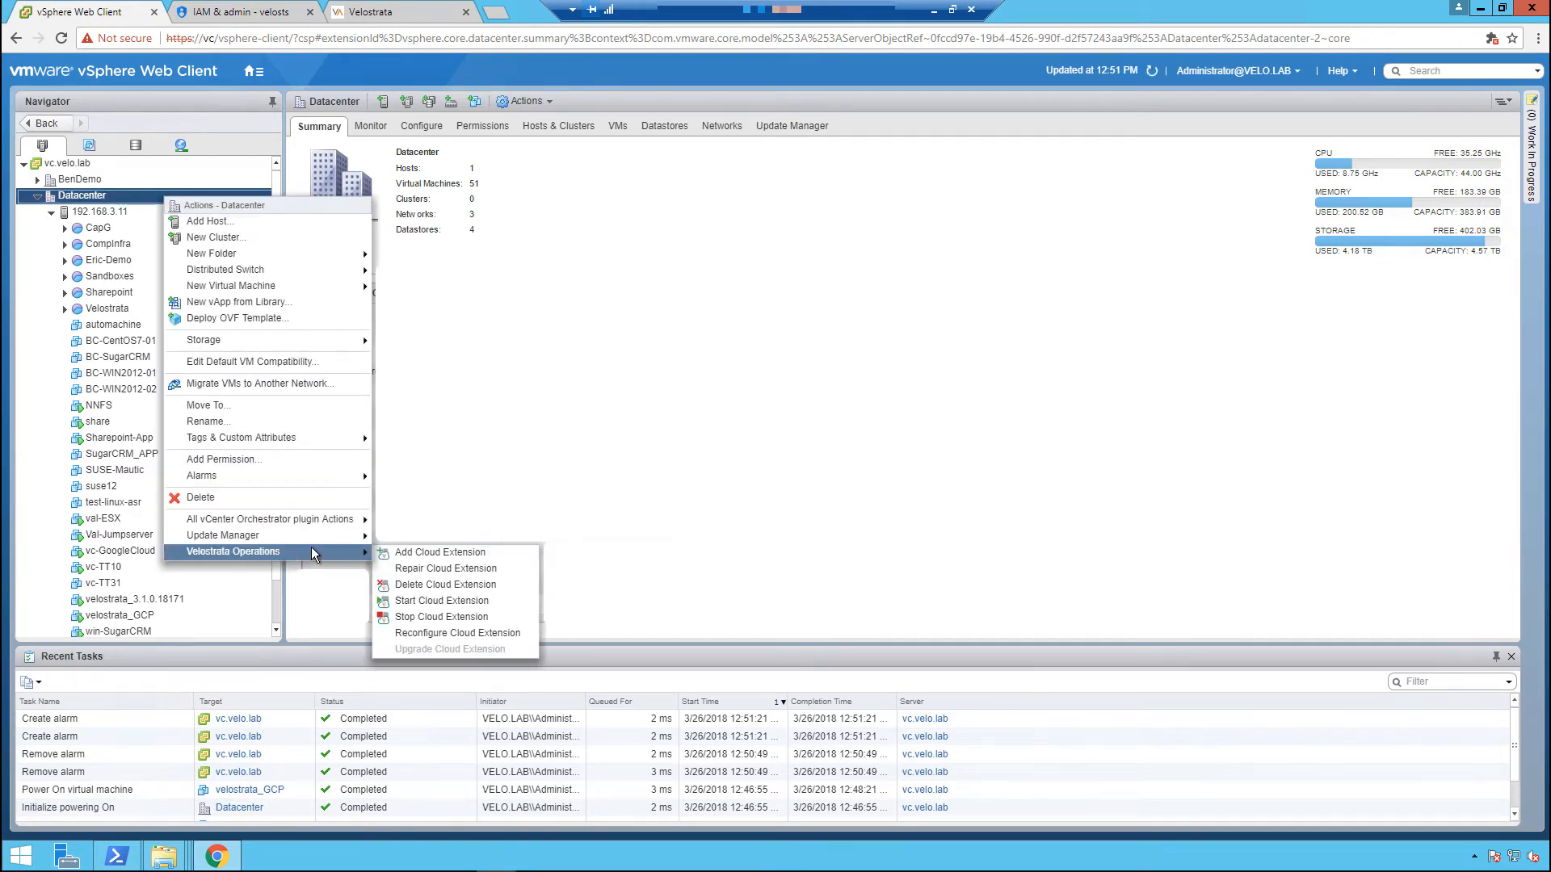
click(406, 554)
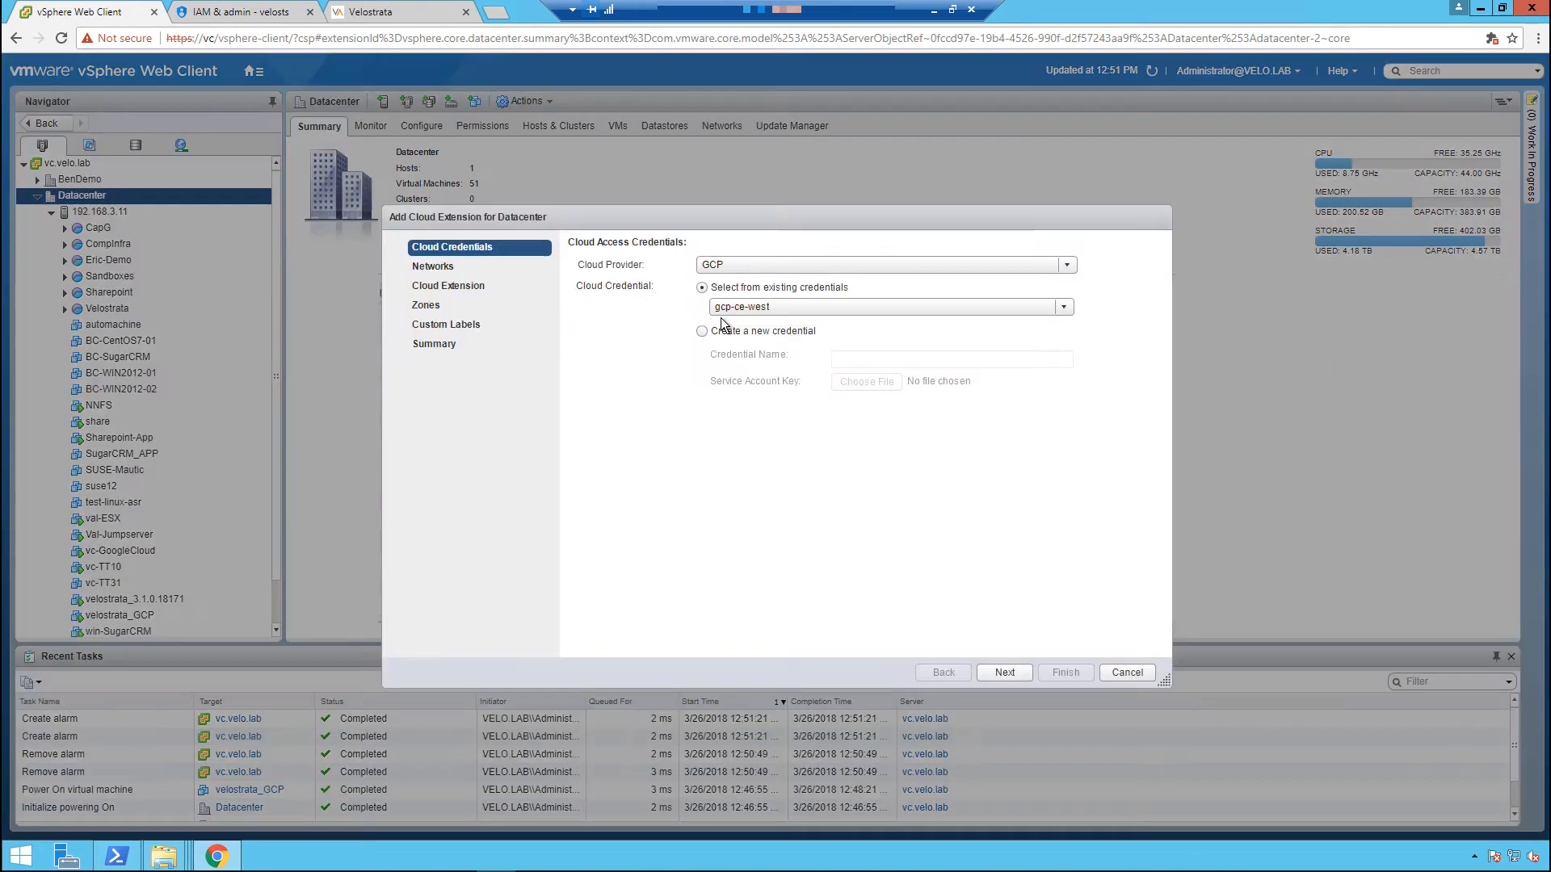
Create a new GCP cloud credential named gcptestdemo using the gcptestdemo service account key file from the iamOnly folder.
click(722, 329)
click(836, 355)
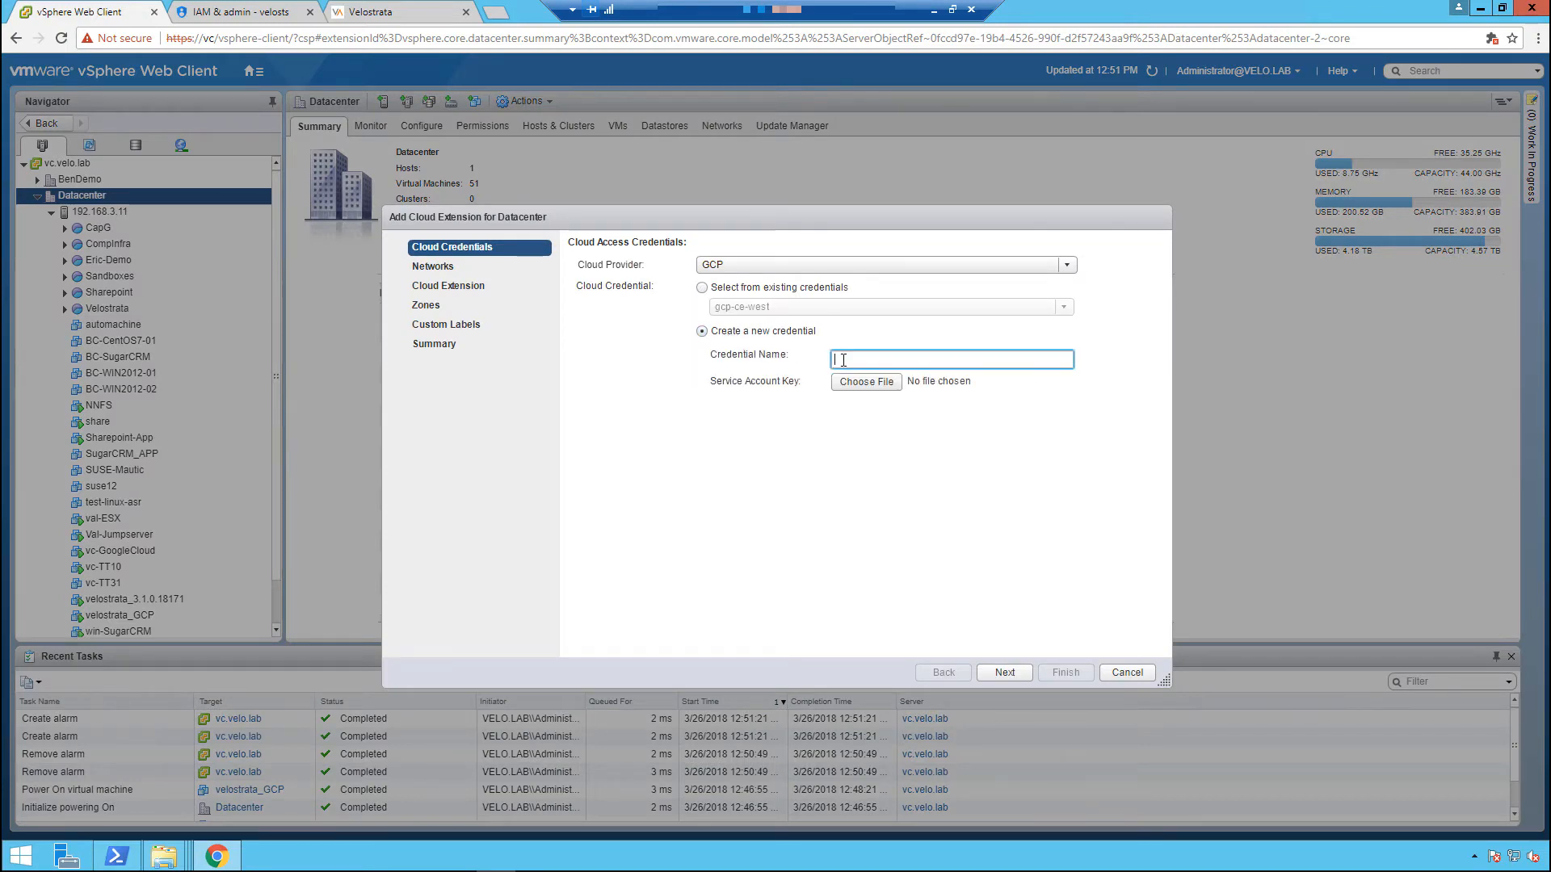
text(gcptes)
text(tdm)
text(em)
text(o)
click(885, 380)
click(232, 148)
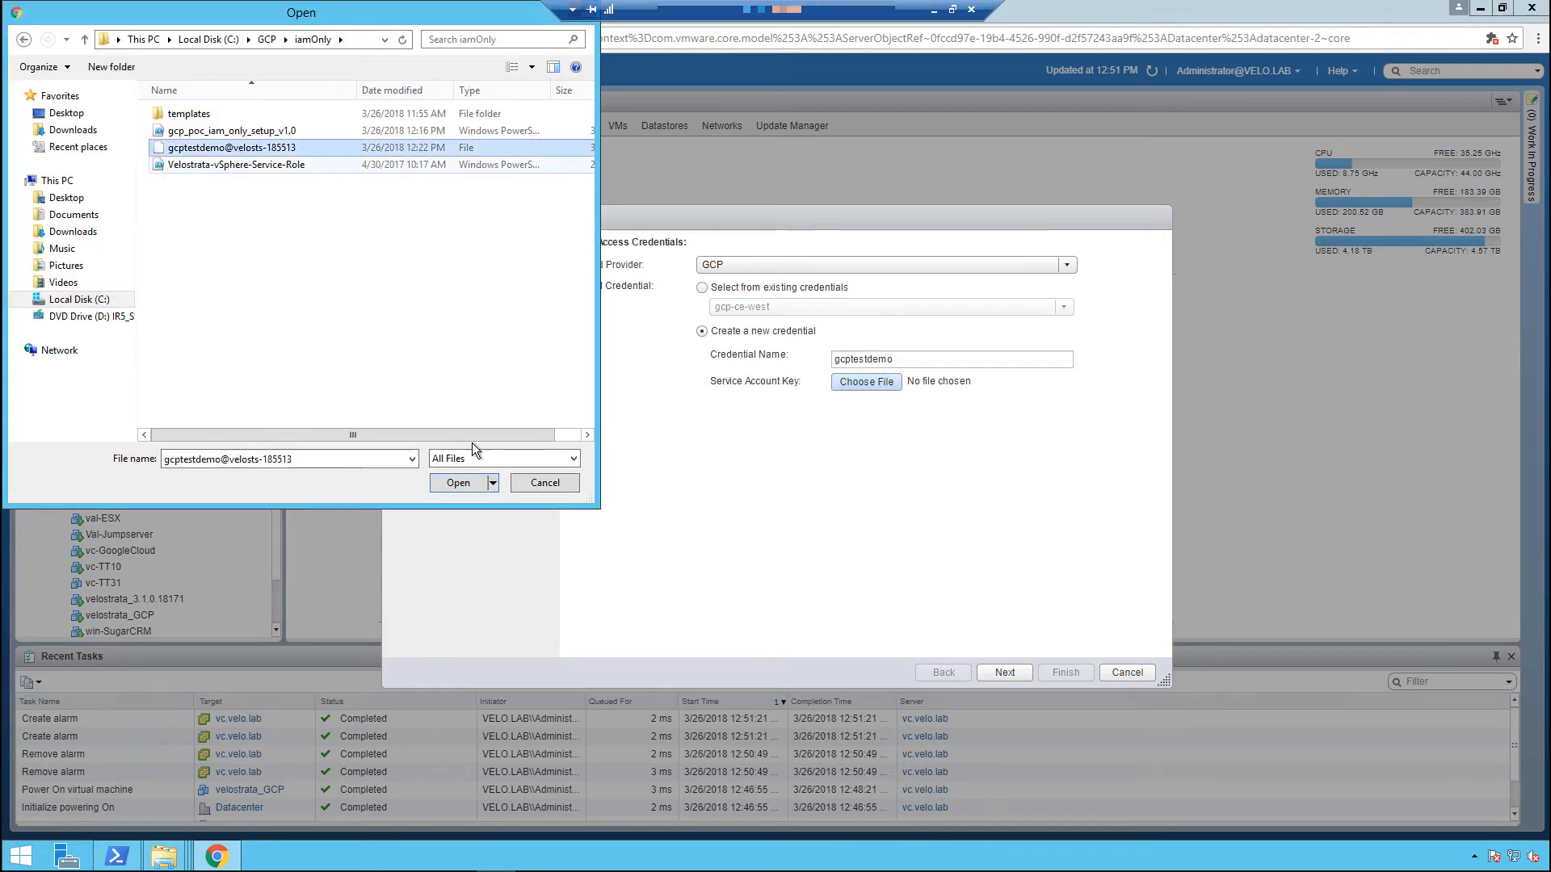
click(451, 484)
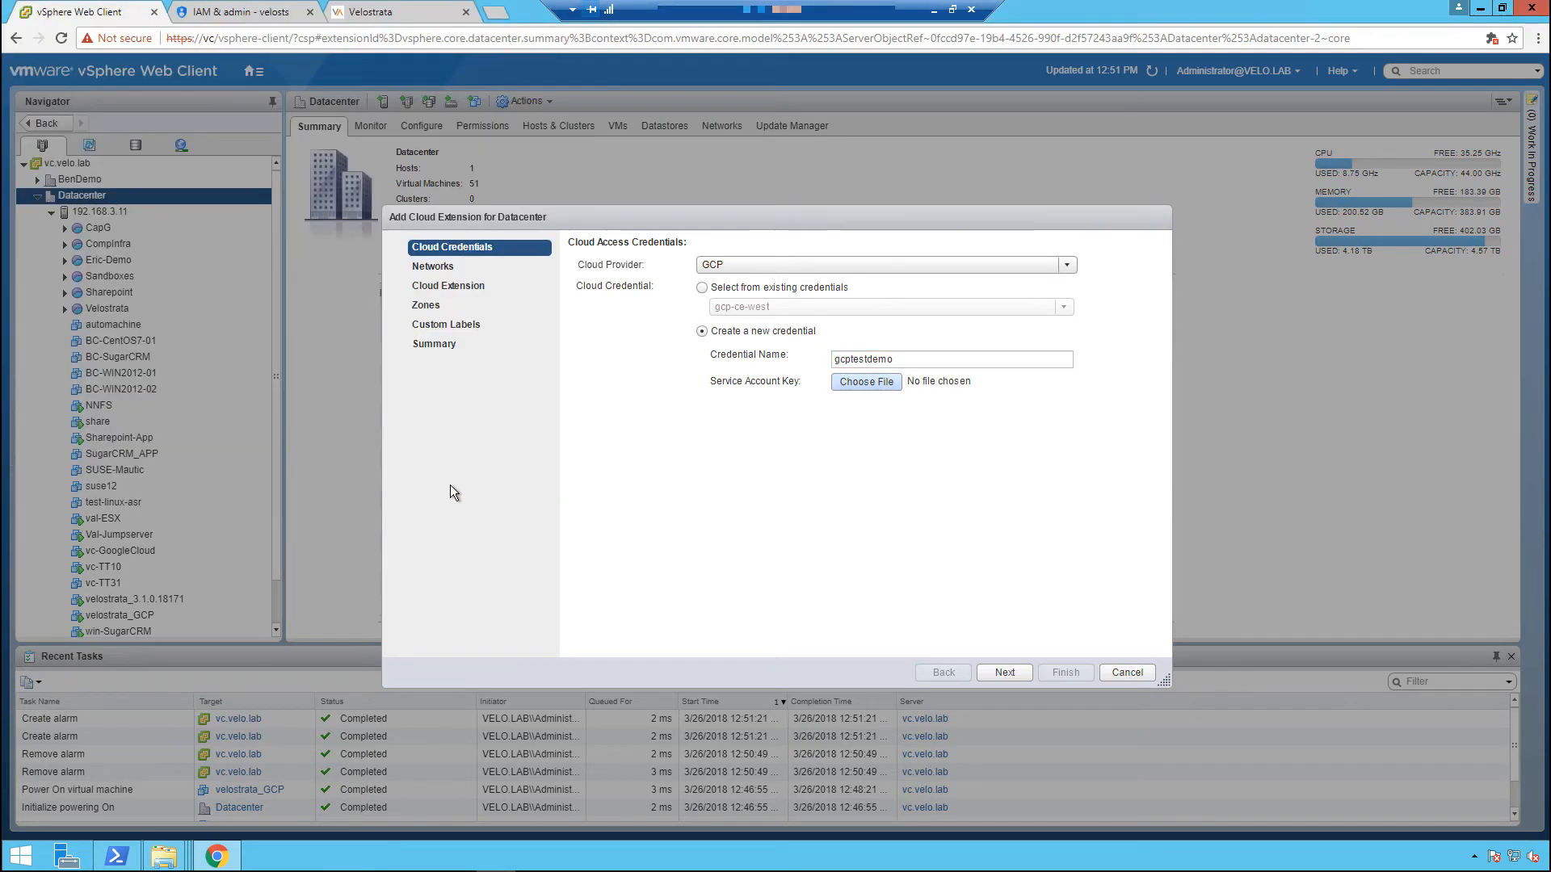
click(1010, 672)
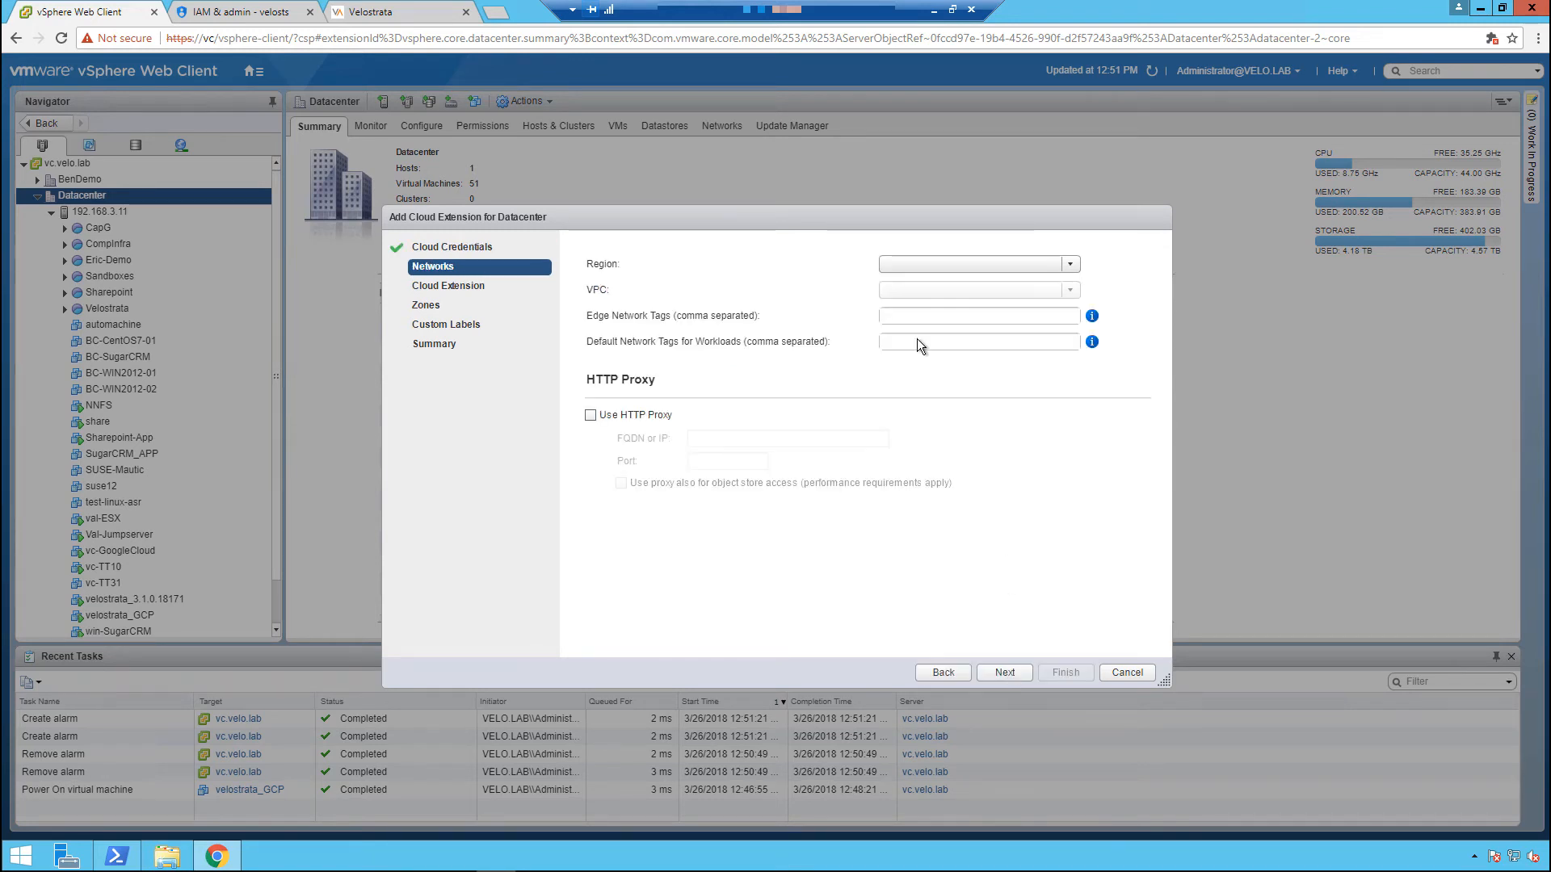
Set the cloud extension's region to us-west1 and its VPC to gcp-ce-west.
click(905, 265)
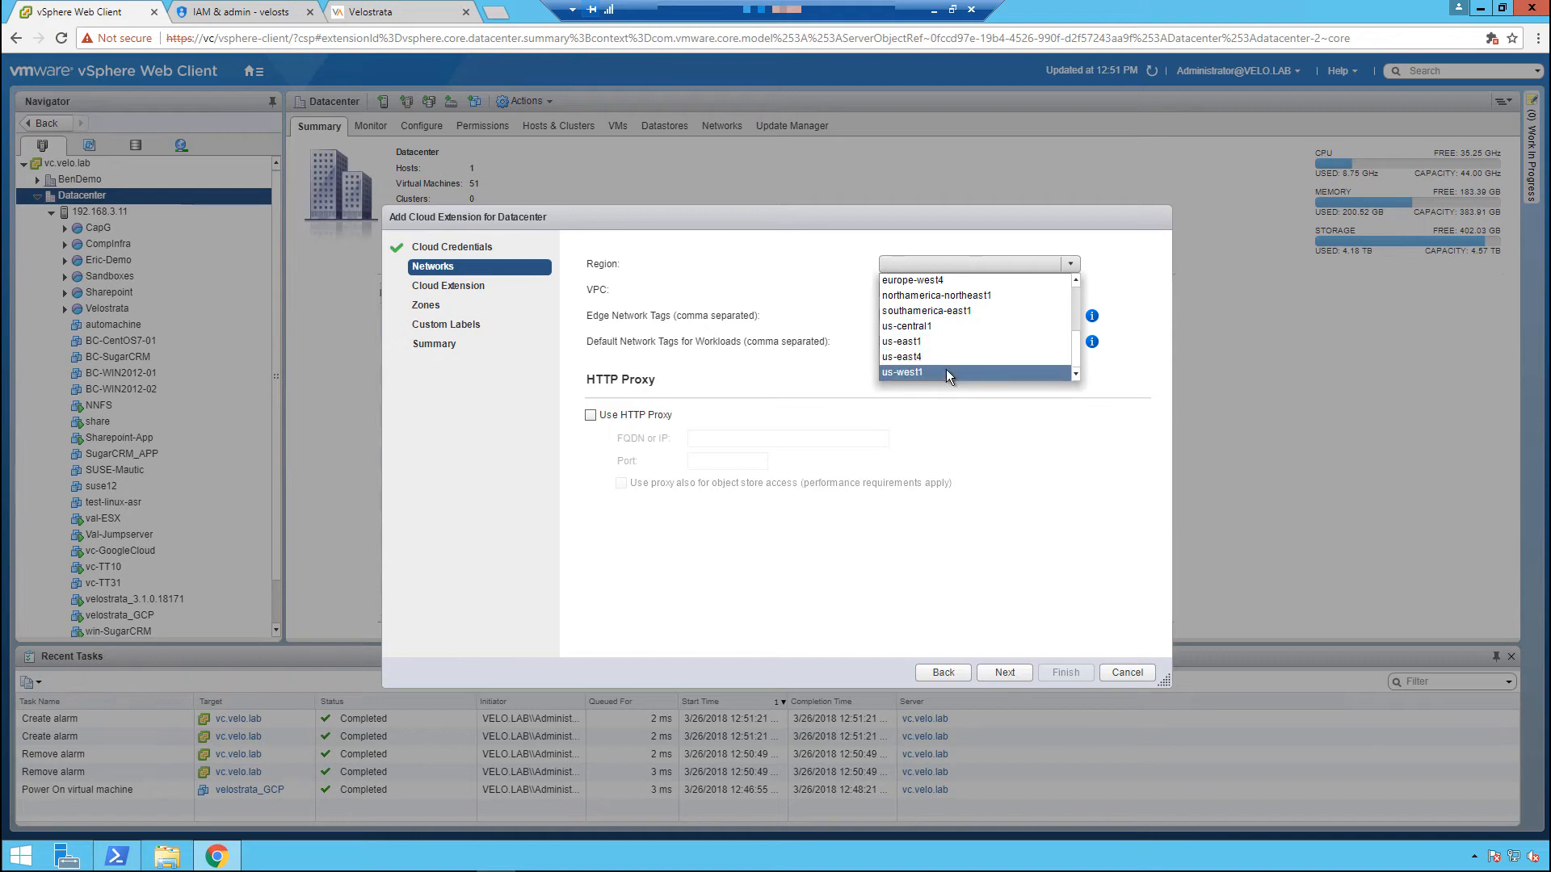
click(947, 370)
click(934, 289)
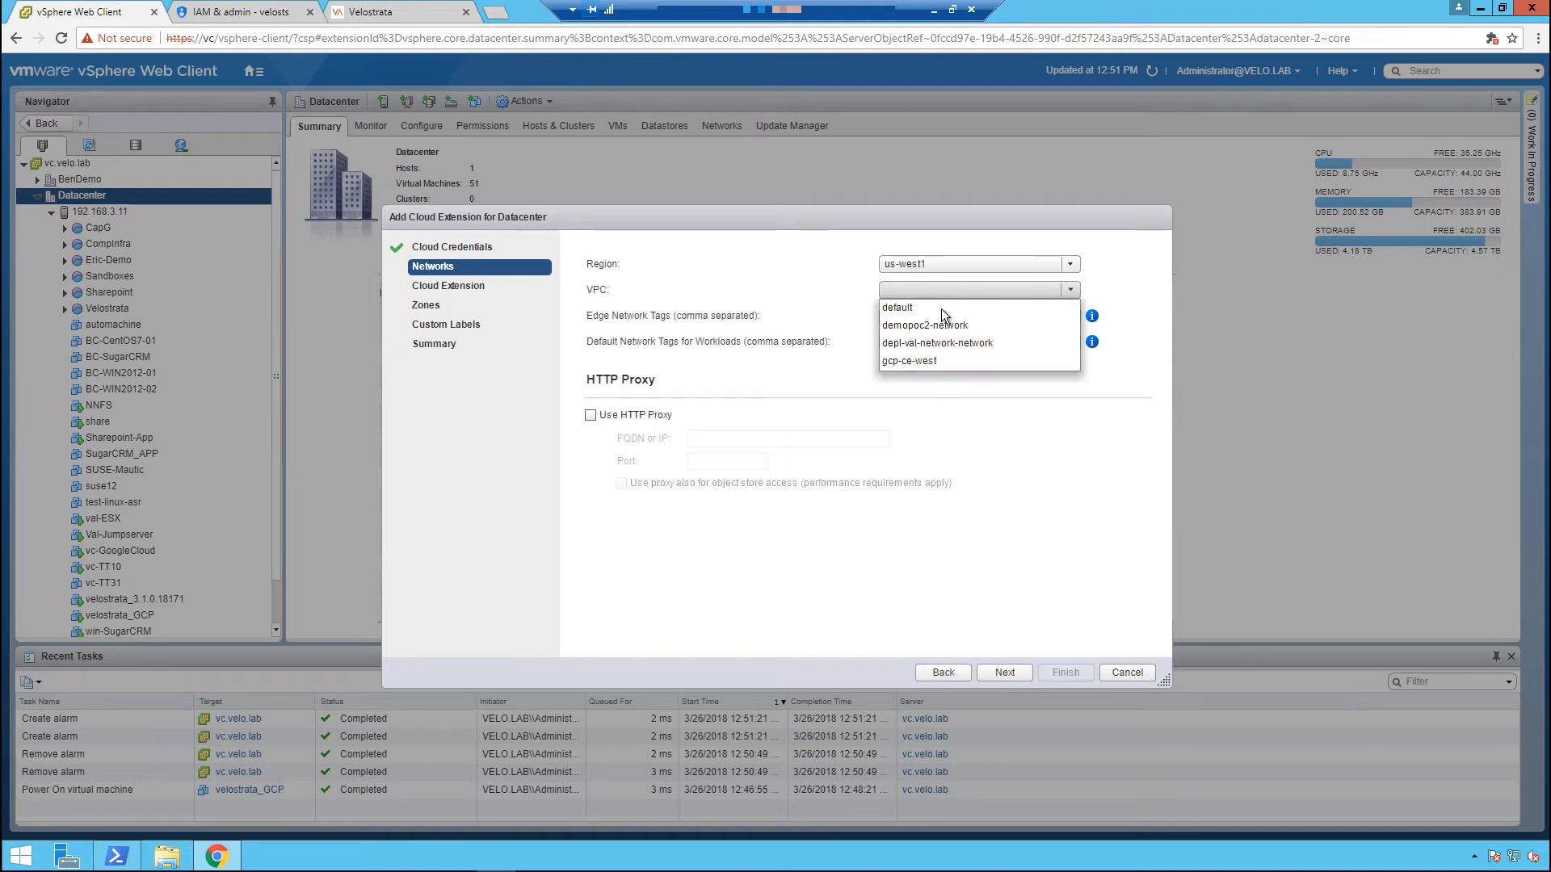
click(938, 357)
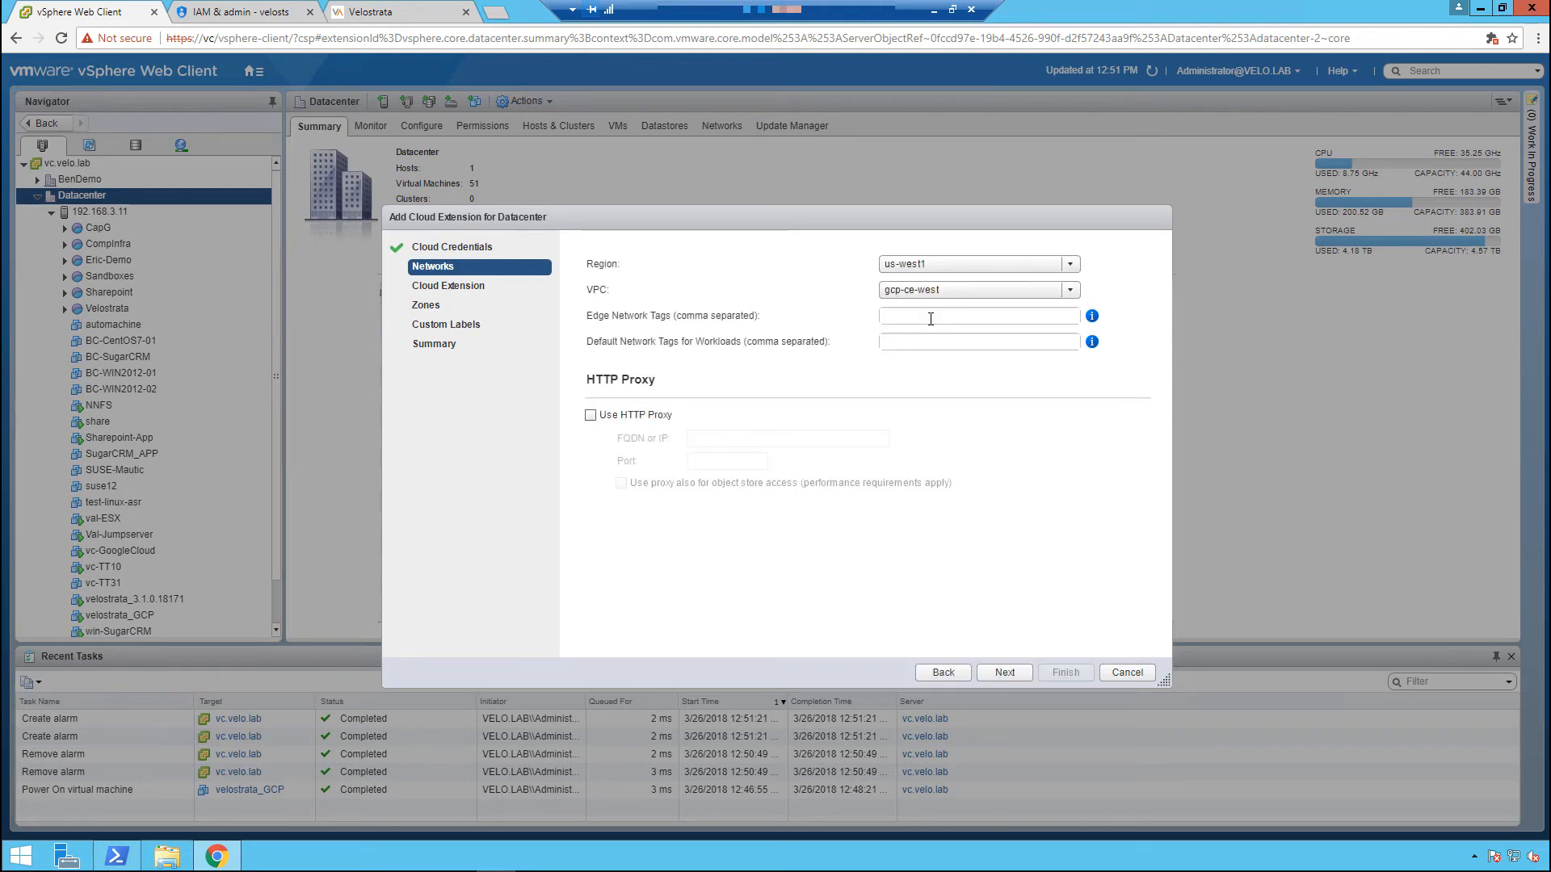
Set the edge network tag to fw-velostrata and the default workload network tag to fw-workloads, without an HTTP proxy.
click(930, 319)
text(fw-velostrata)
key(Tab)
text(fw-wor)
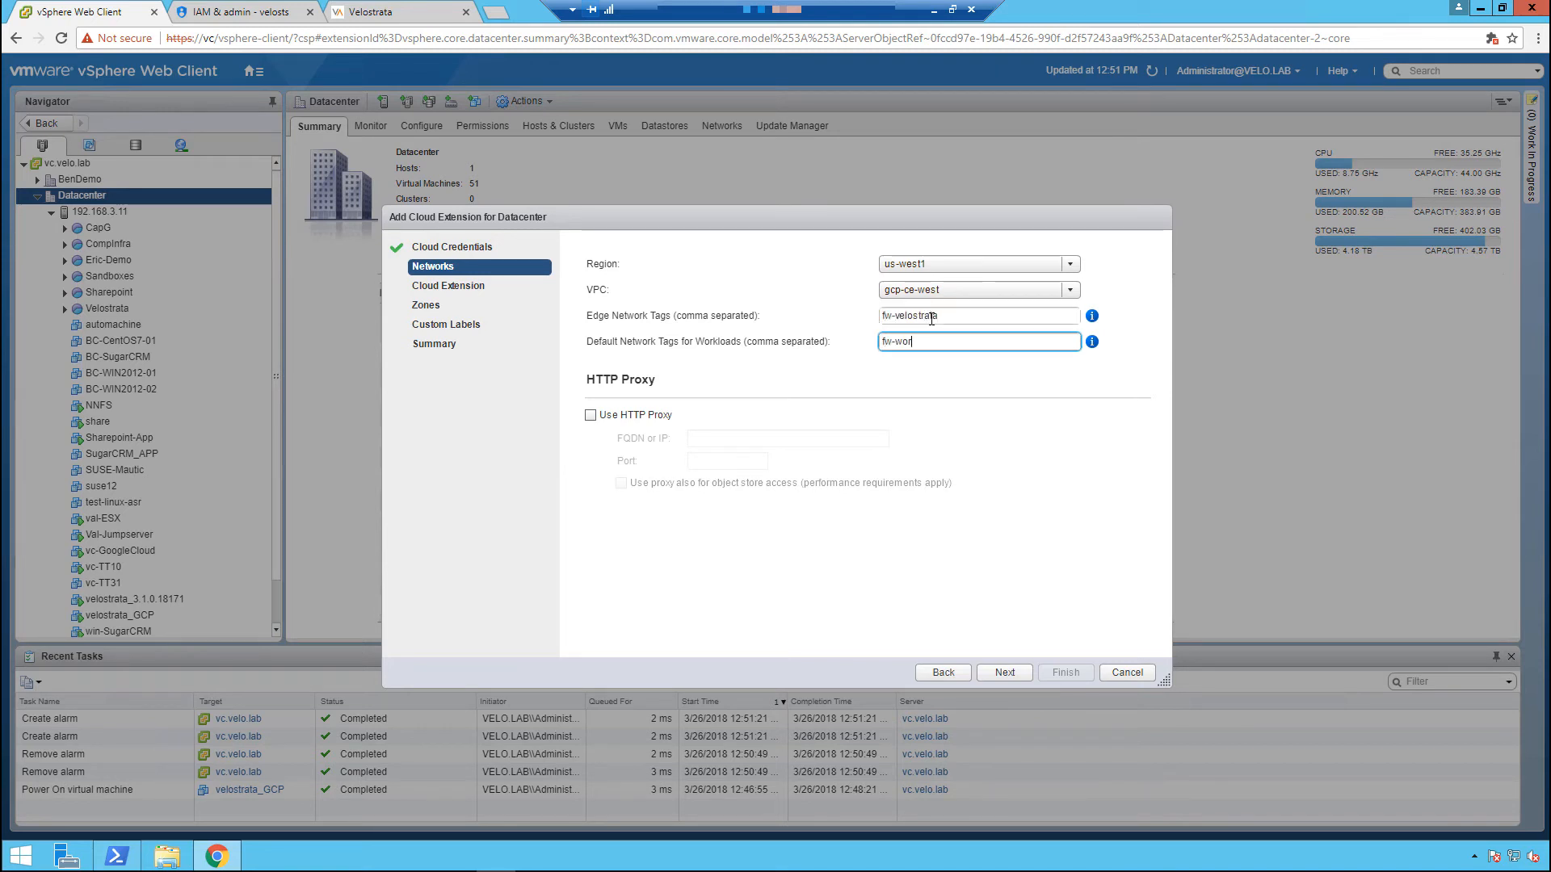
text(kloads)
click(995, 669)
Name the cloud extension gcp-test-demo and assign serviceAccount-gcptestdemo as the Cloud Edge service account, keeping the Small size.
click(860, 301)
text(gcp-tes)
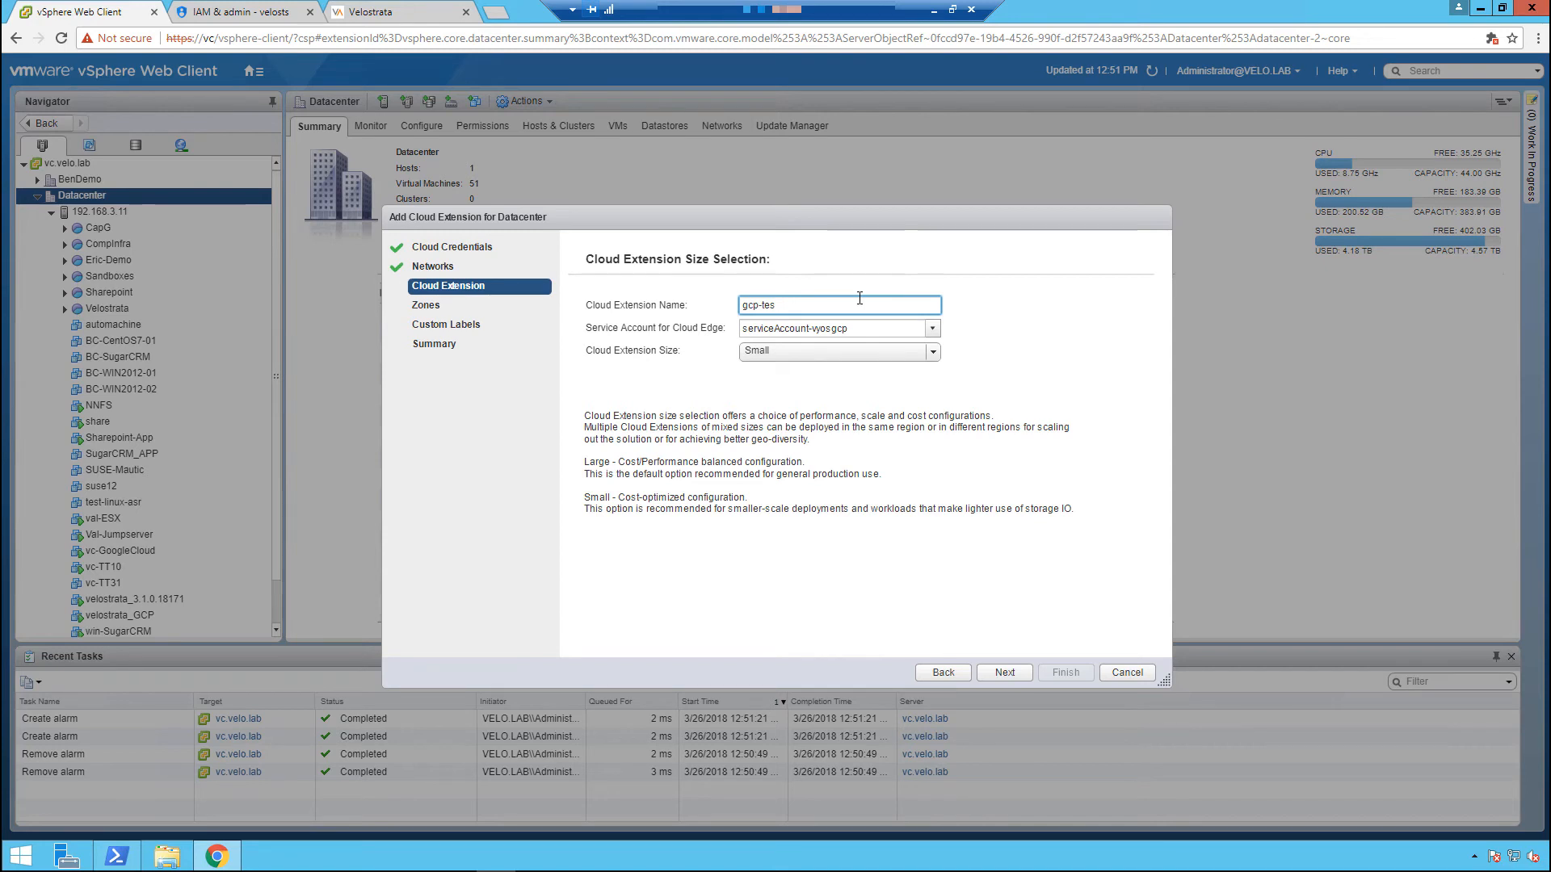
text(t-demo)
key(Tab)
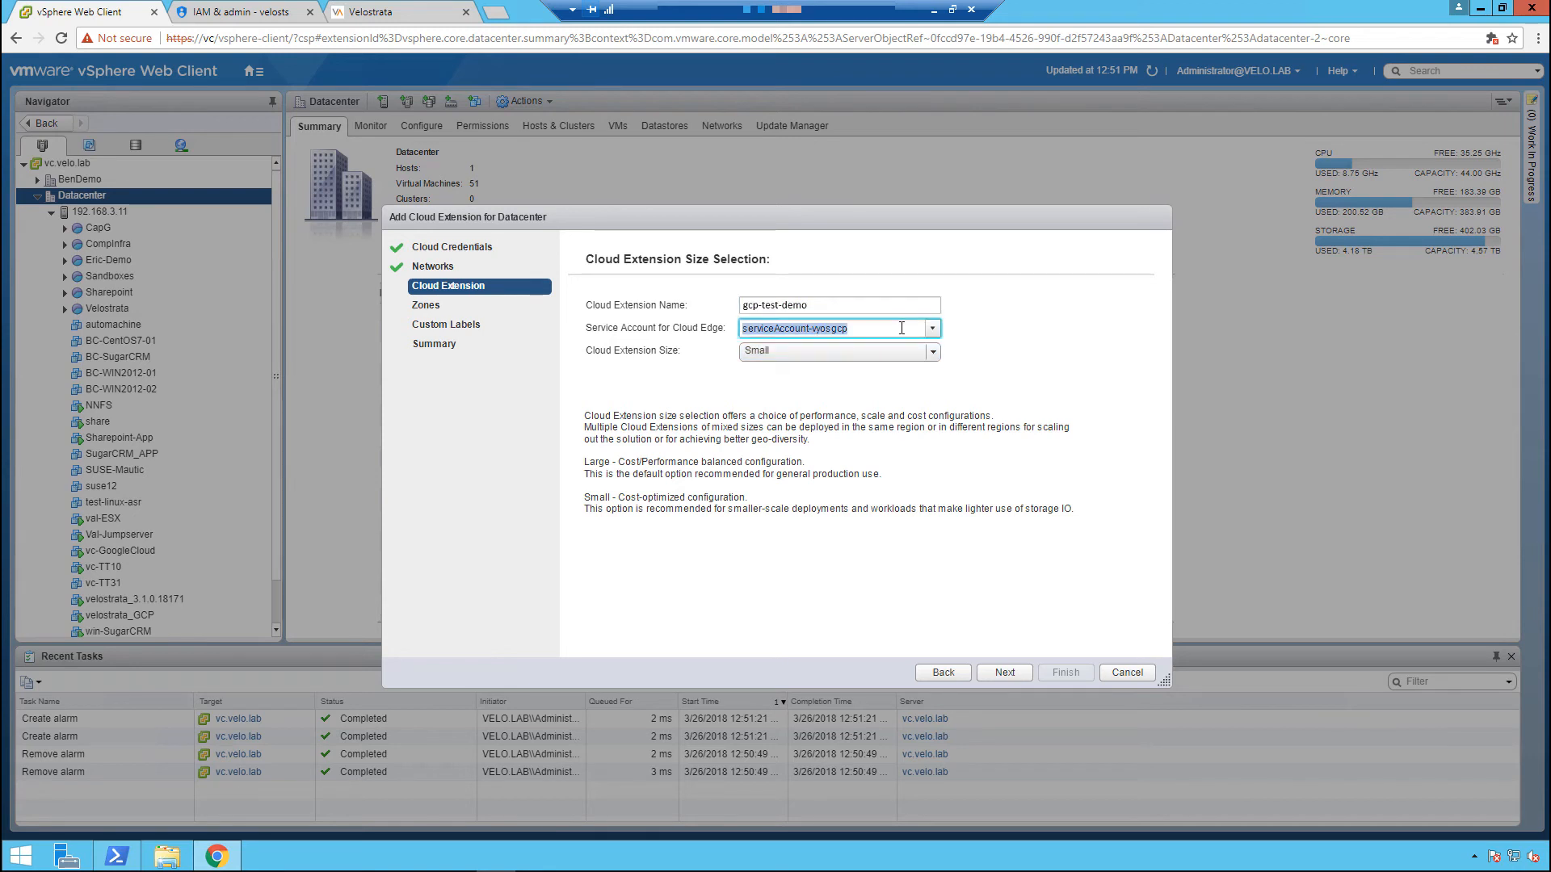
click(932, 329)
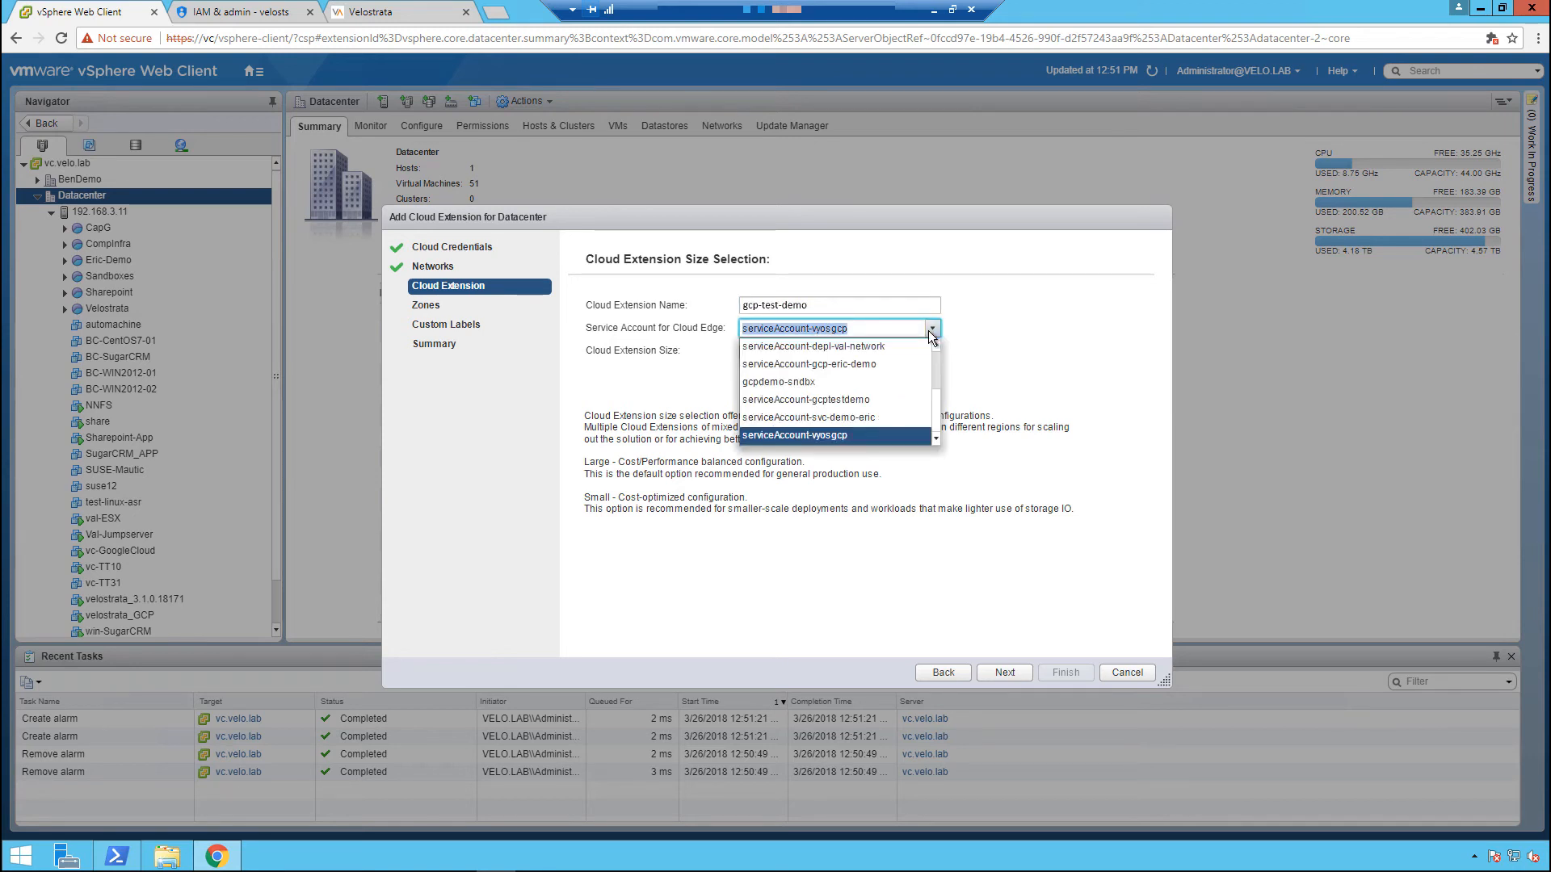
click(875, 401)
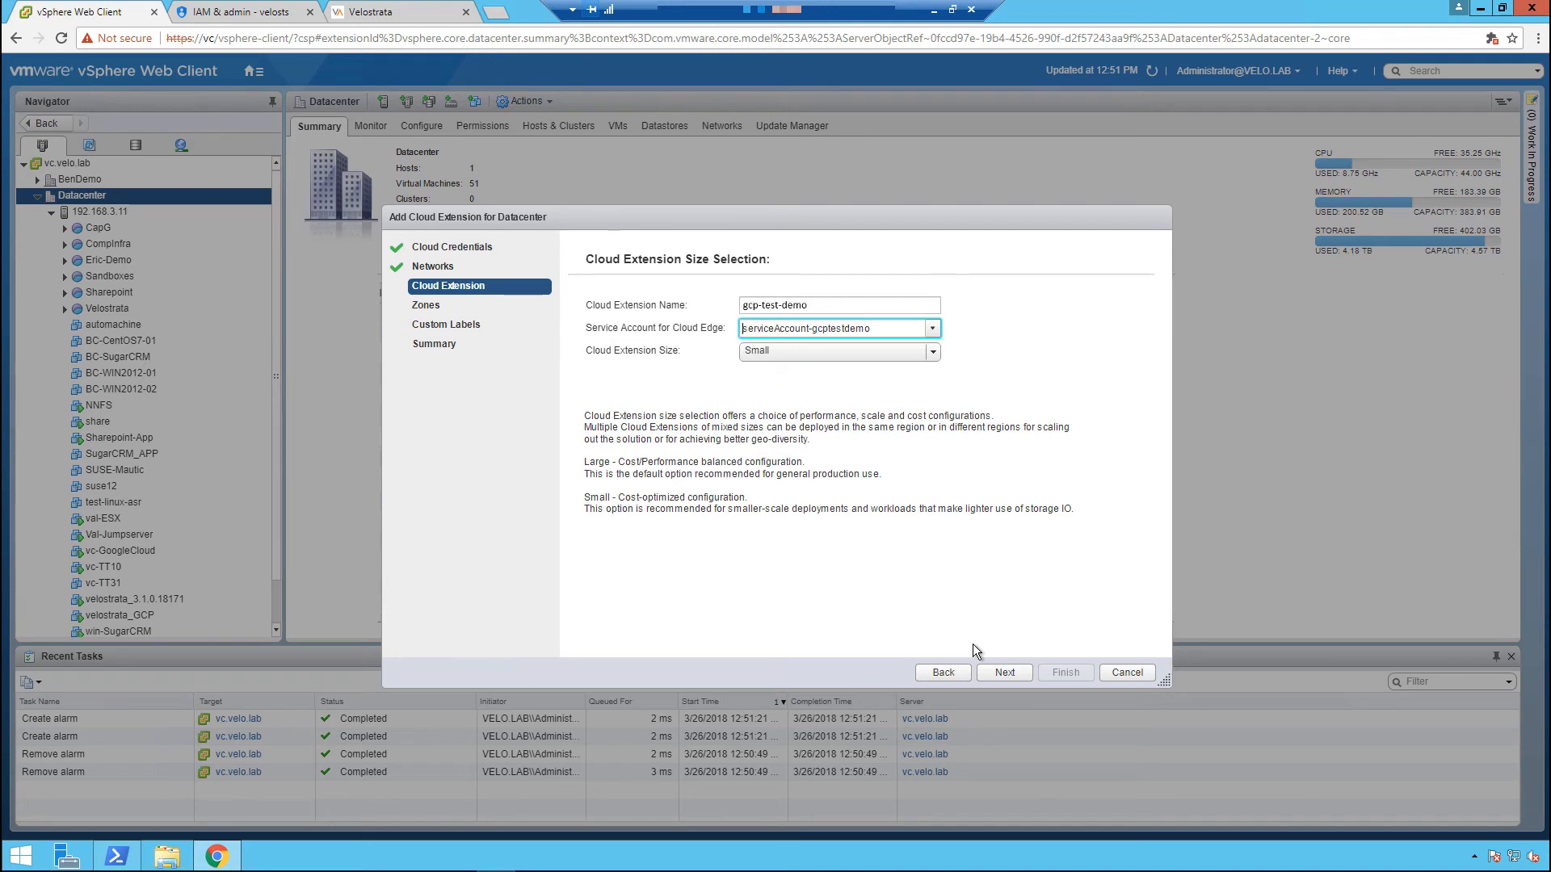
click(1000, 669)
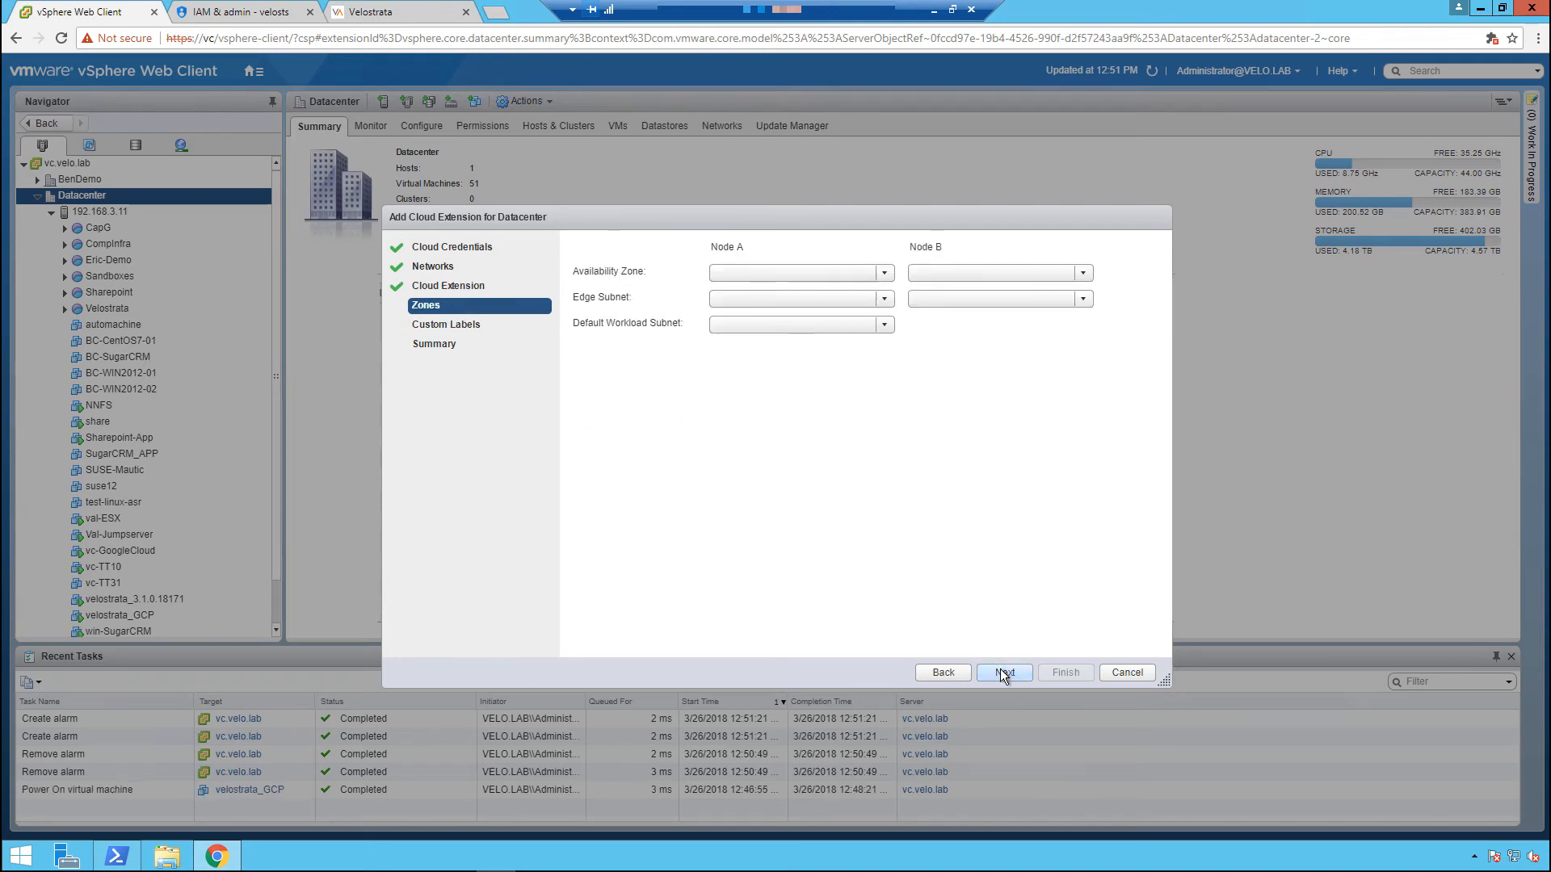
Set the availability zones to us-west1-a for Node A and us-west1-c for Node B.
click(753, 273)
click(764, 292)
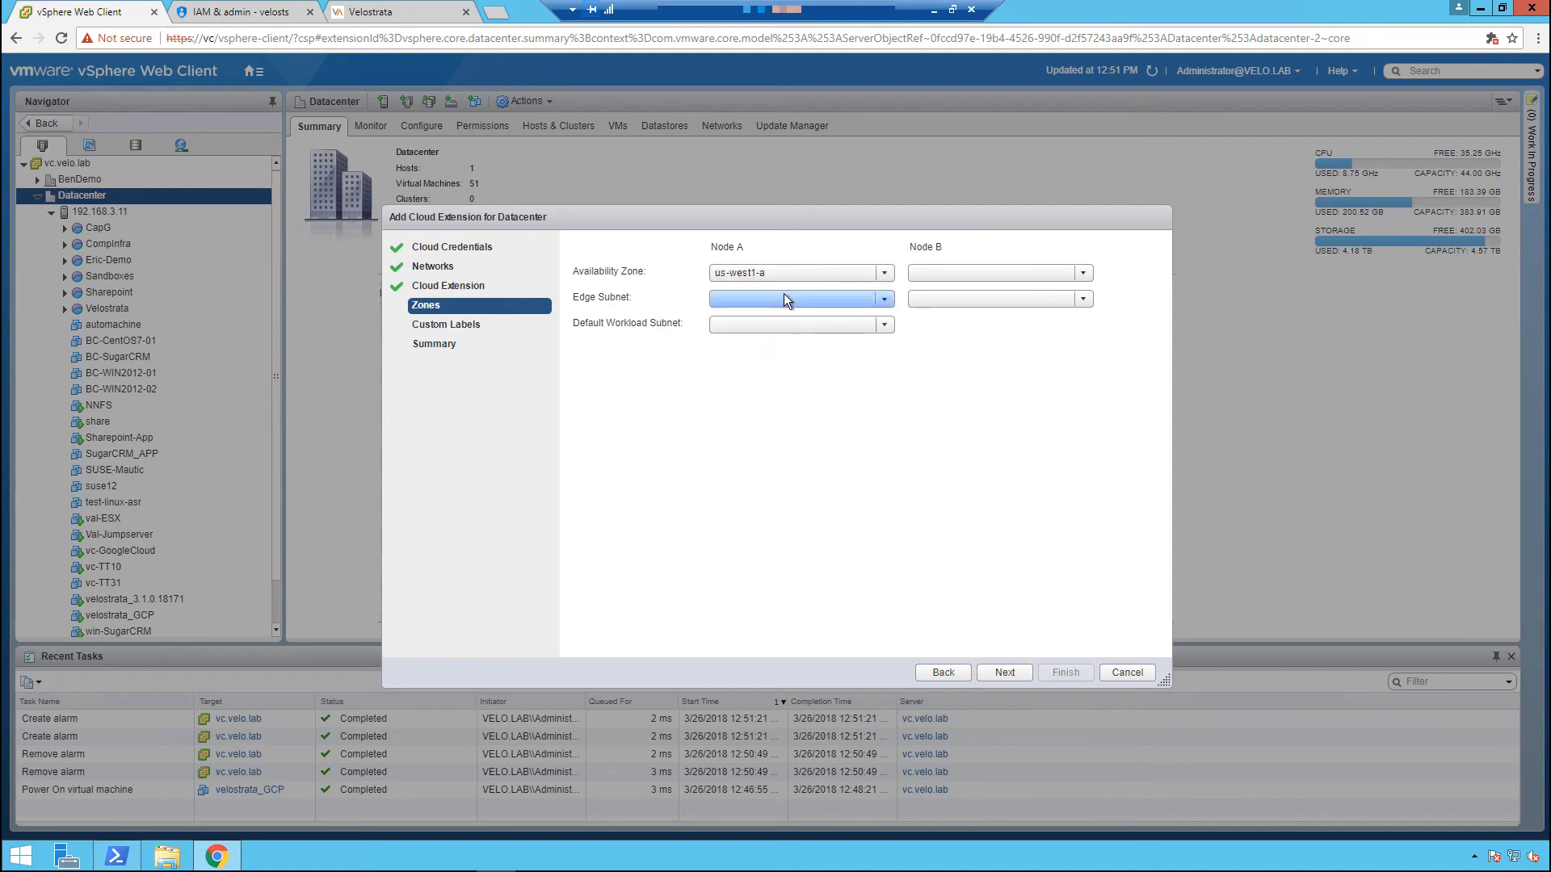
click(930, 273)
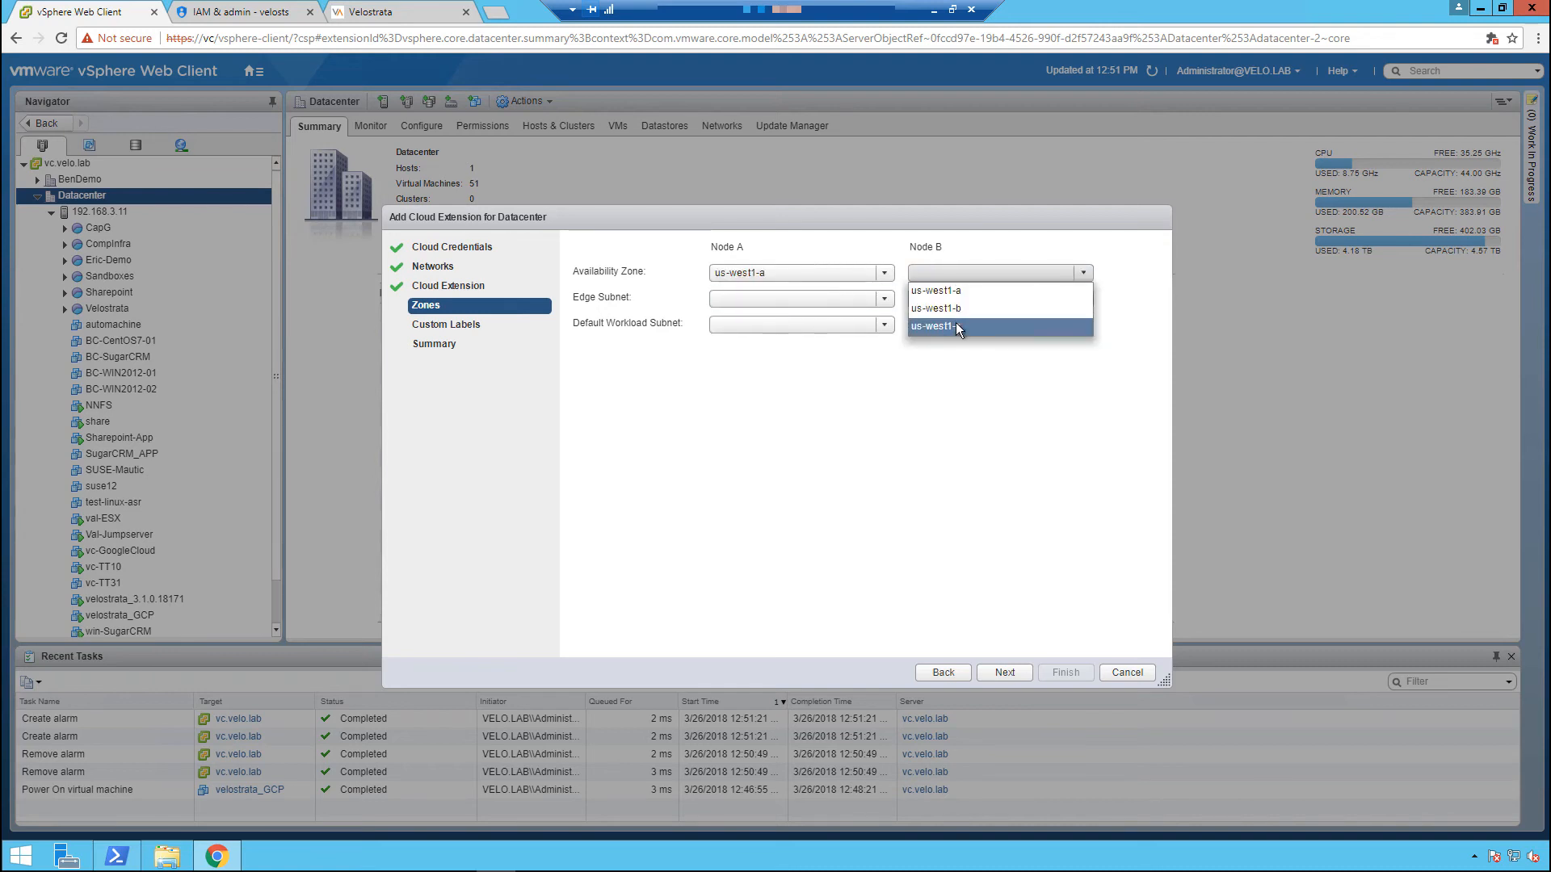
click(957, 324)
Set the edge subnet of both nodes to 10.17.1.0/24 and the default workload subnet to 10.17.3.0/24.
click(839, 300)
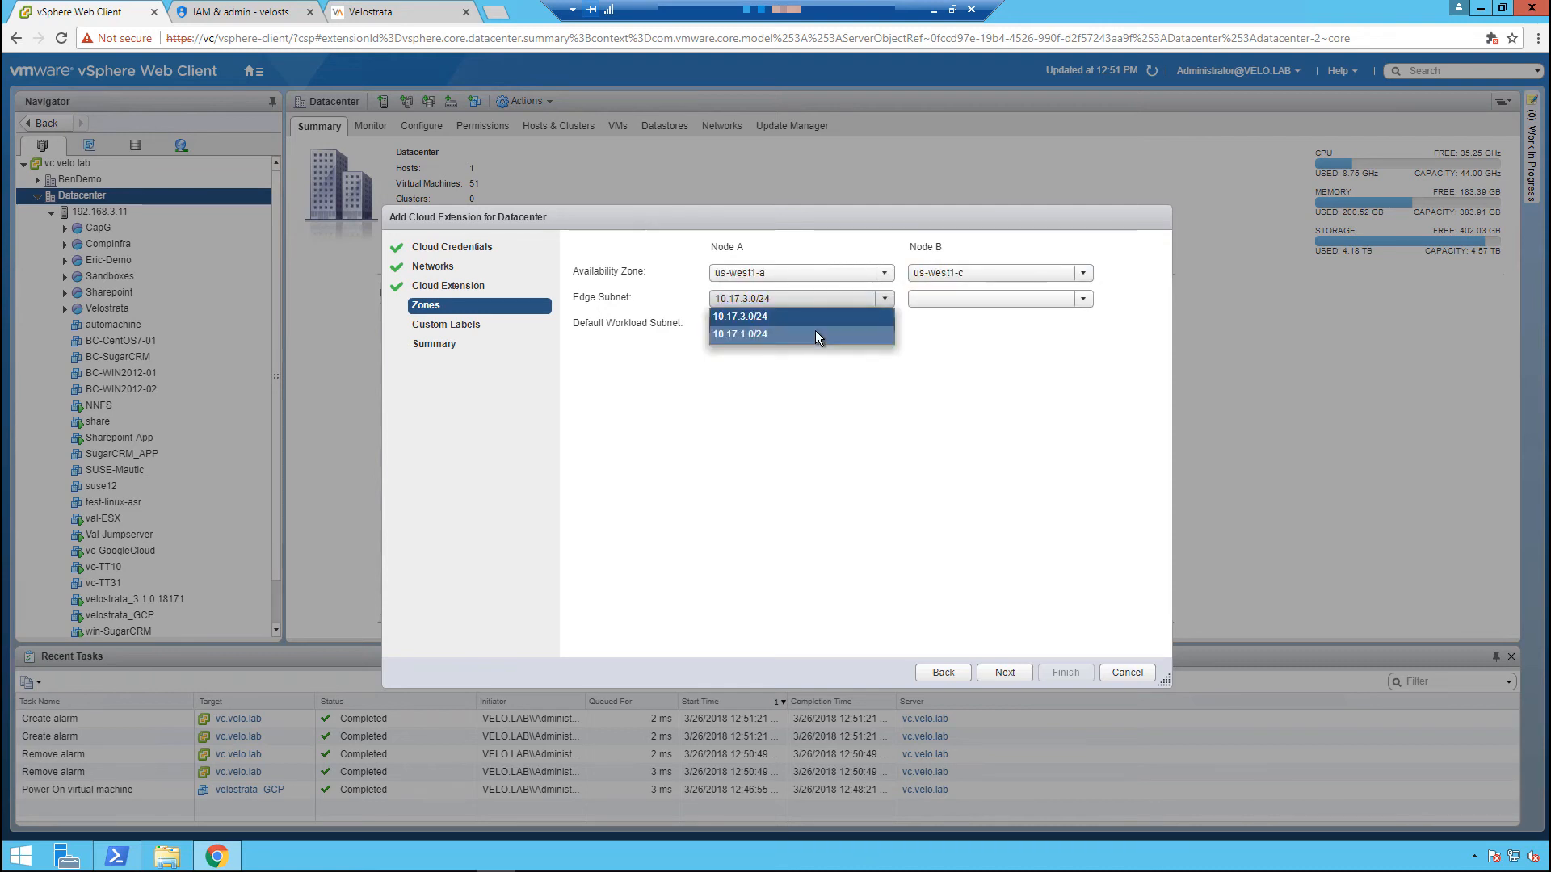
click(816, 333)
click(943, 298)
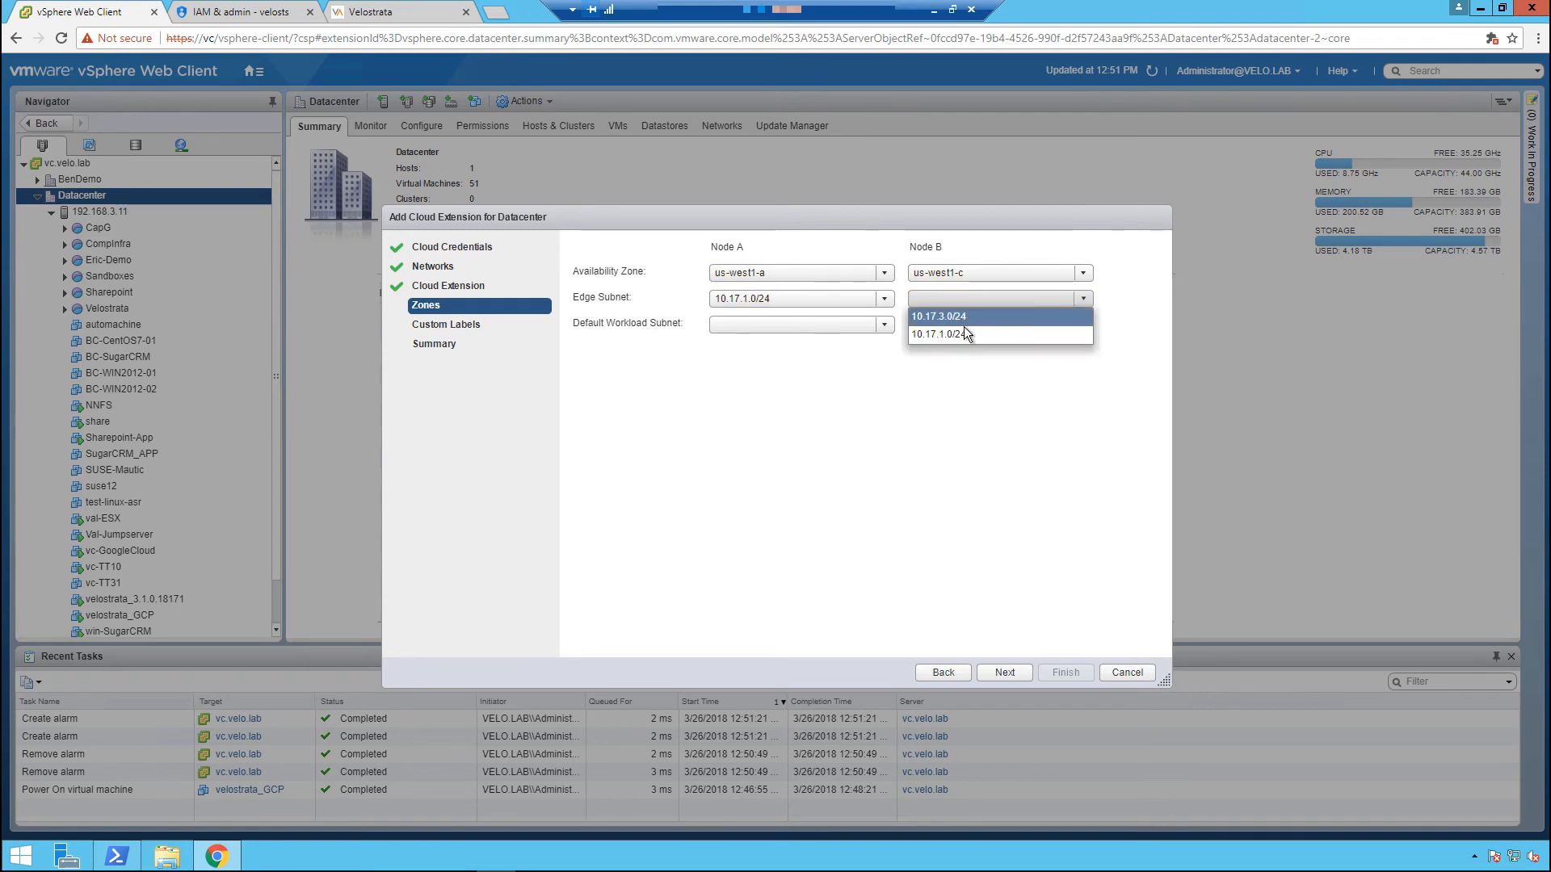
click(963, 331)
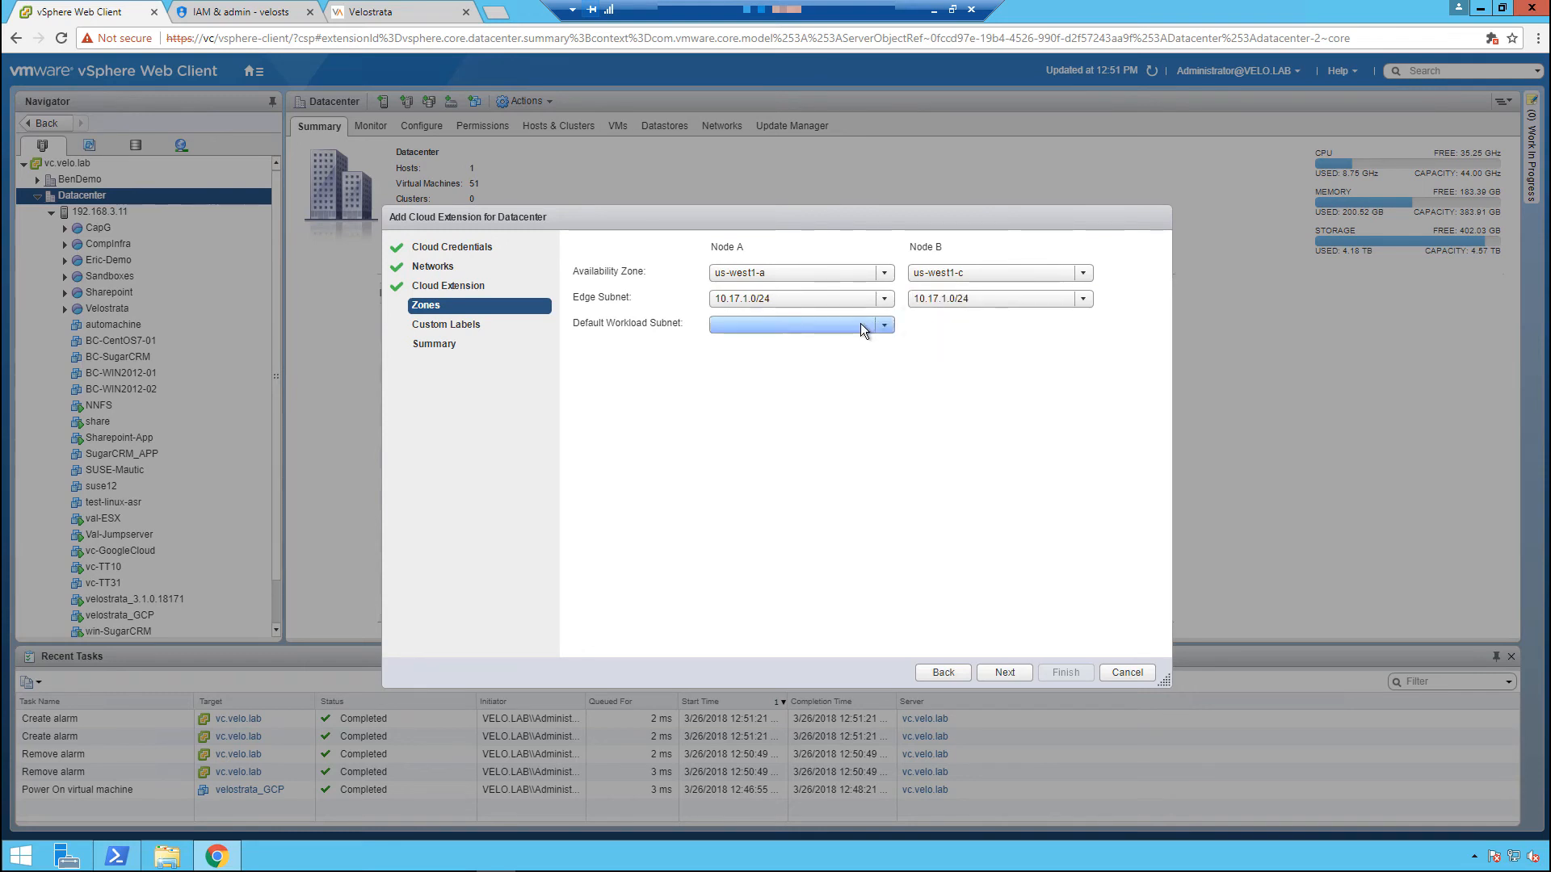
click(860, 323)
click(813, 341)
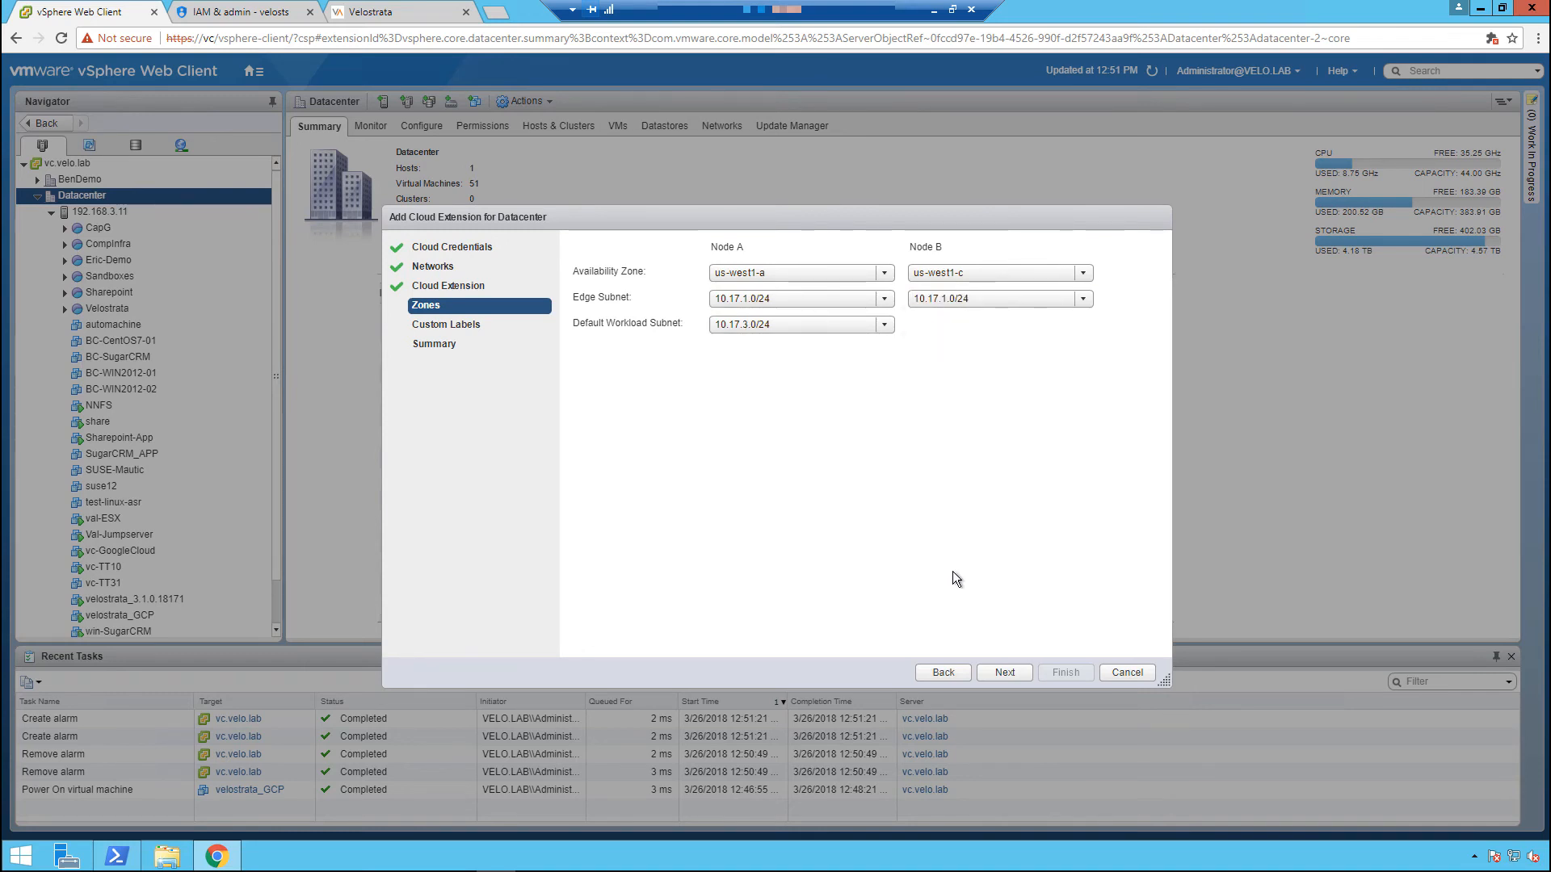
Leave the custom labels empty and finish the wizard to create the gcp-test-demo cloud extension.
click(996, 673)
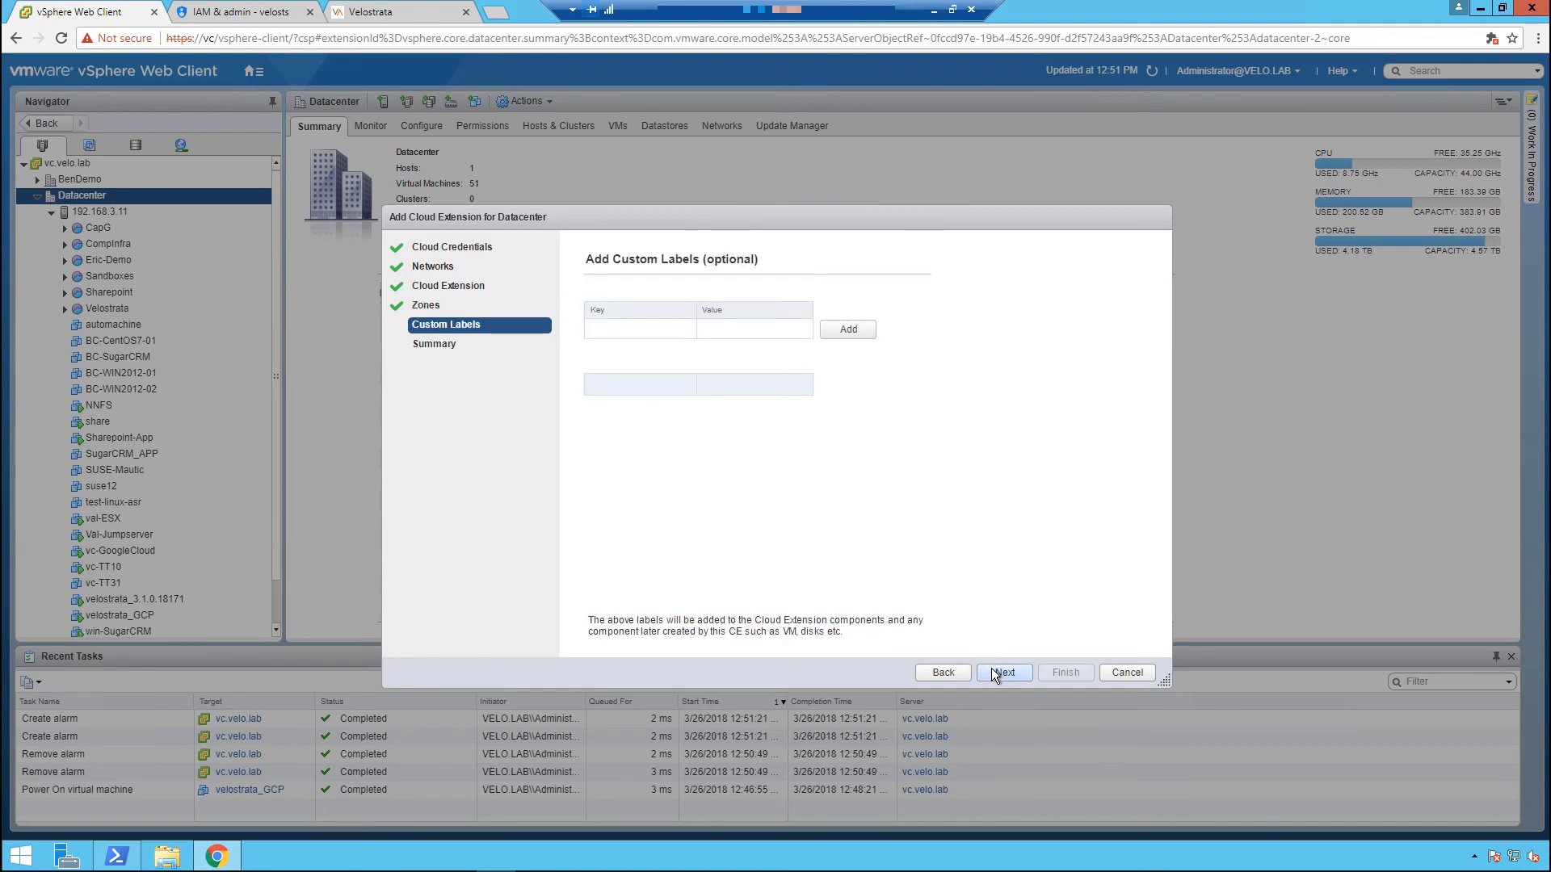
click(998, 673)
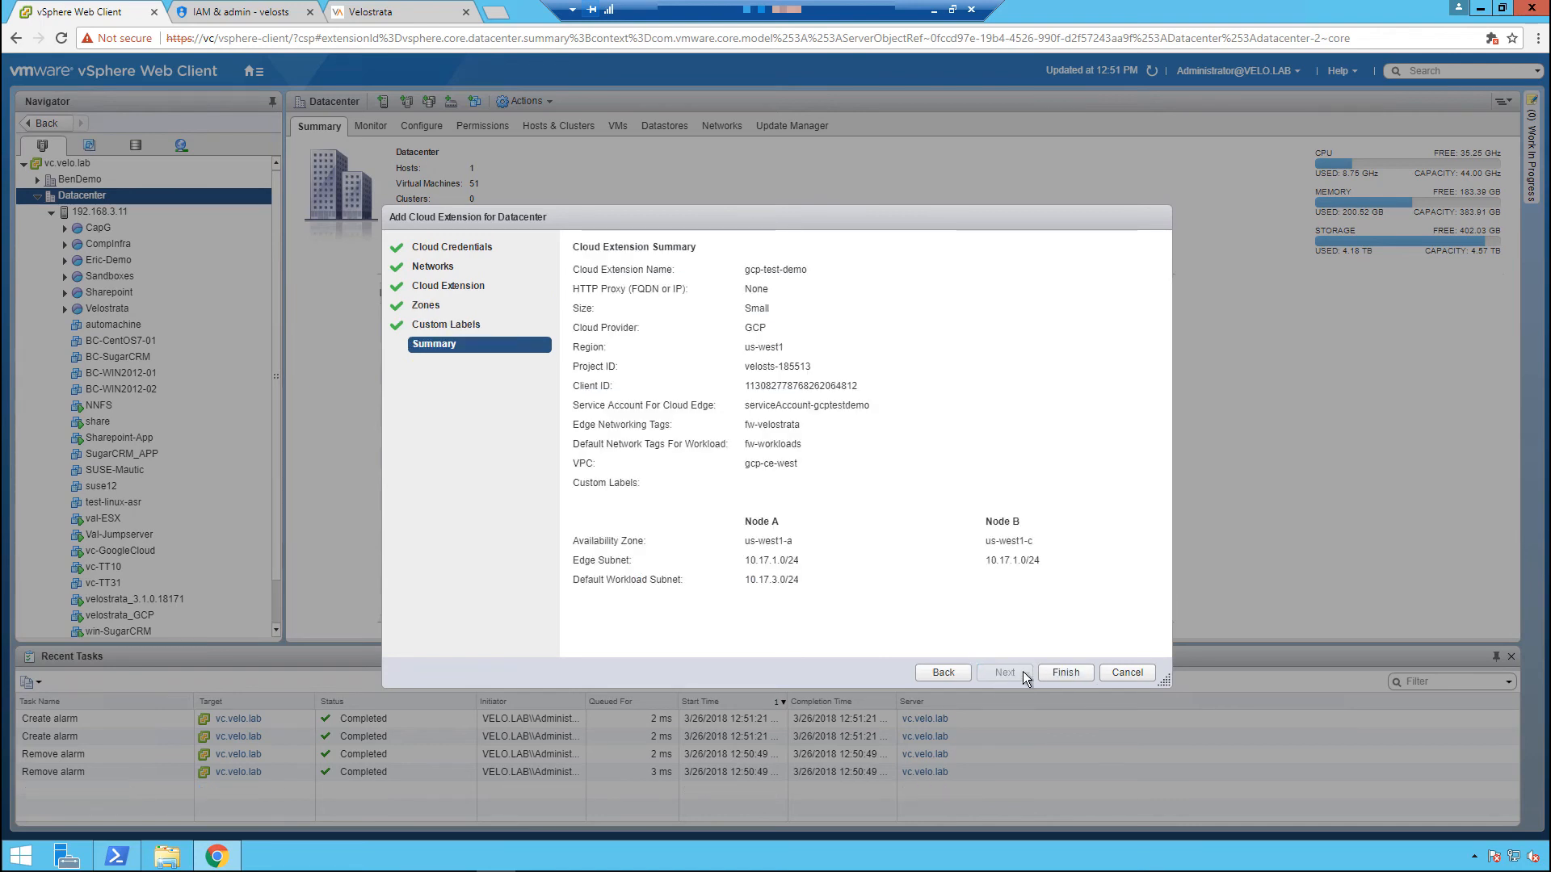
click(1048, 672)
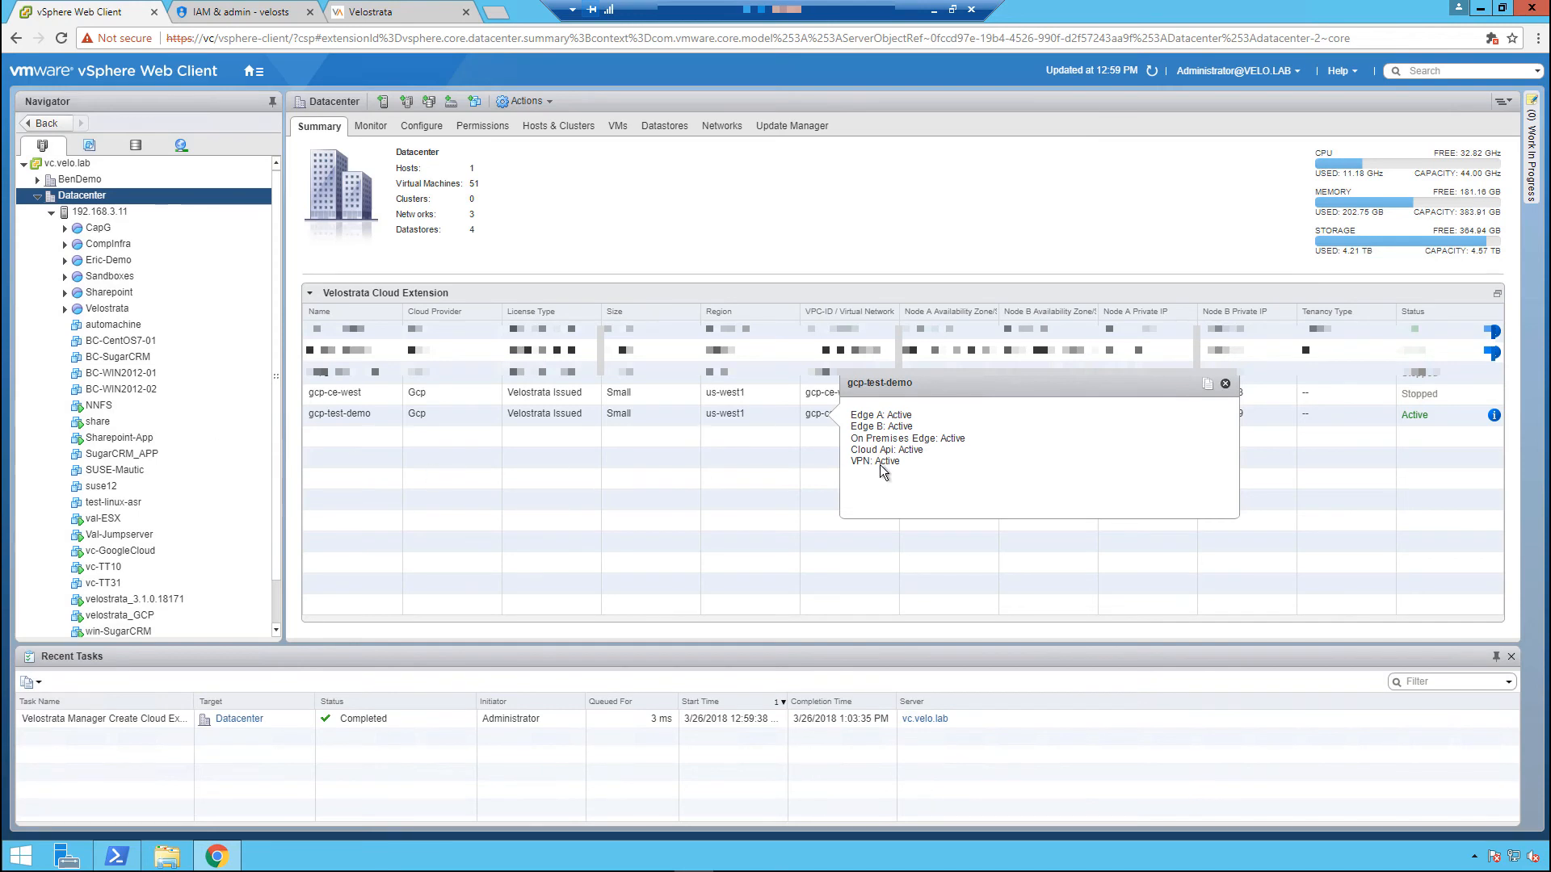